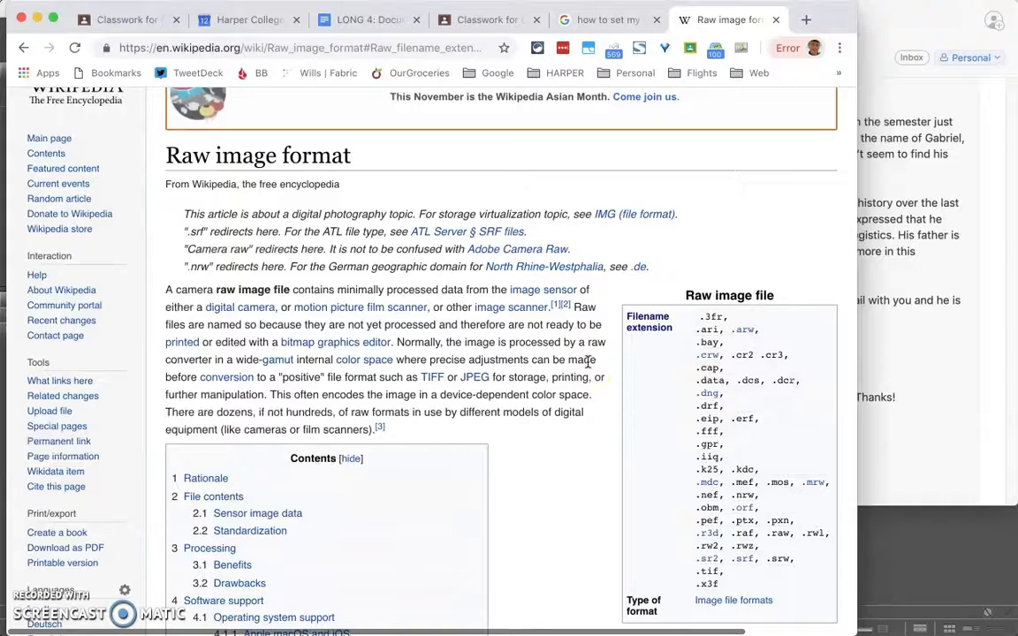
Open the article's section on raw filename extensions and respective camera manufacturers and examine the Nikon and Canon entries.
scroll(585, 426, down, 1)
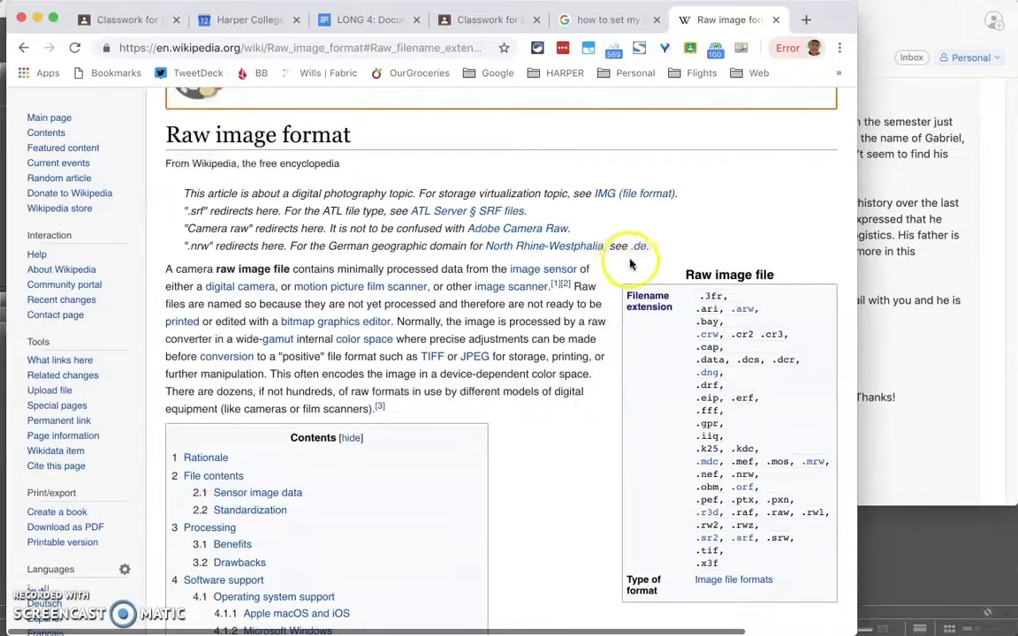
scroll(504, 461, down, 3)
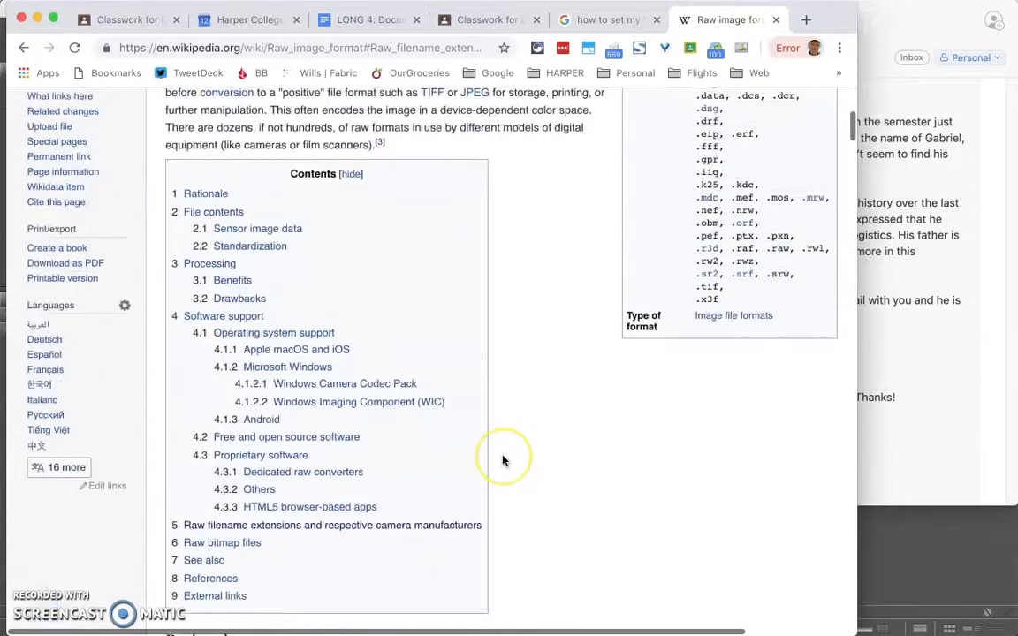
scroll(504, 461, down, 1)
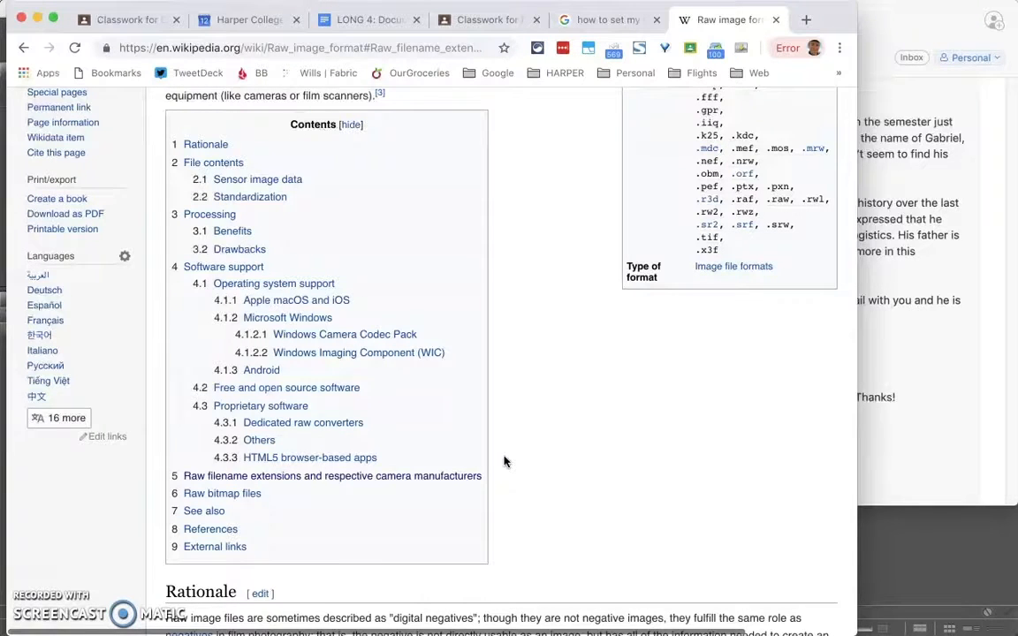
click(367, 480)
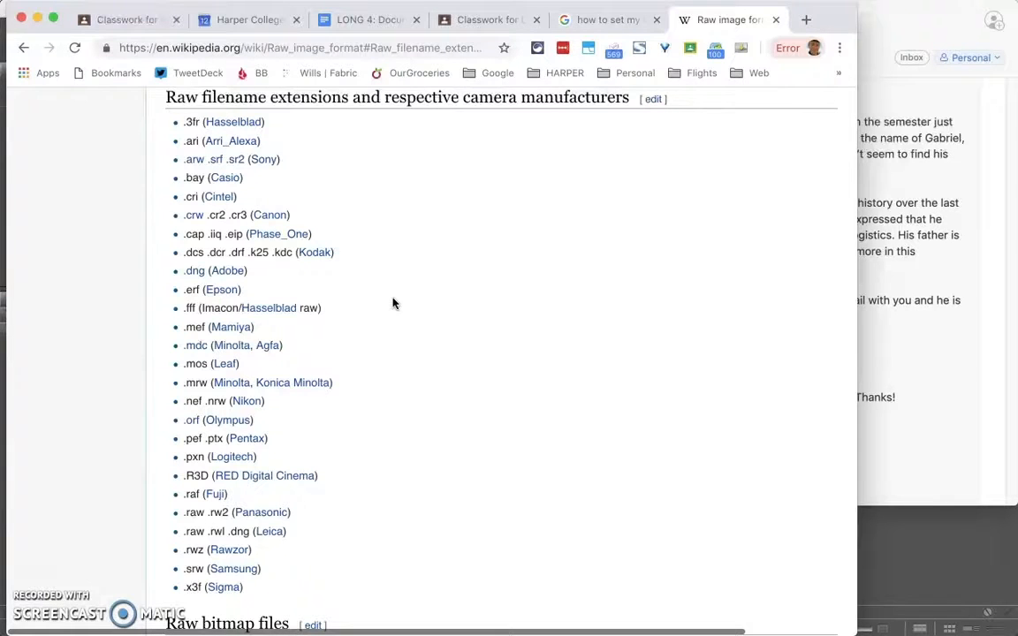
mouse_move(258, 404)
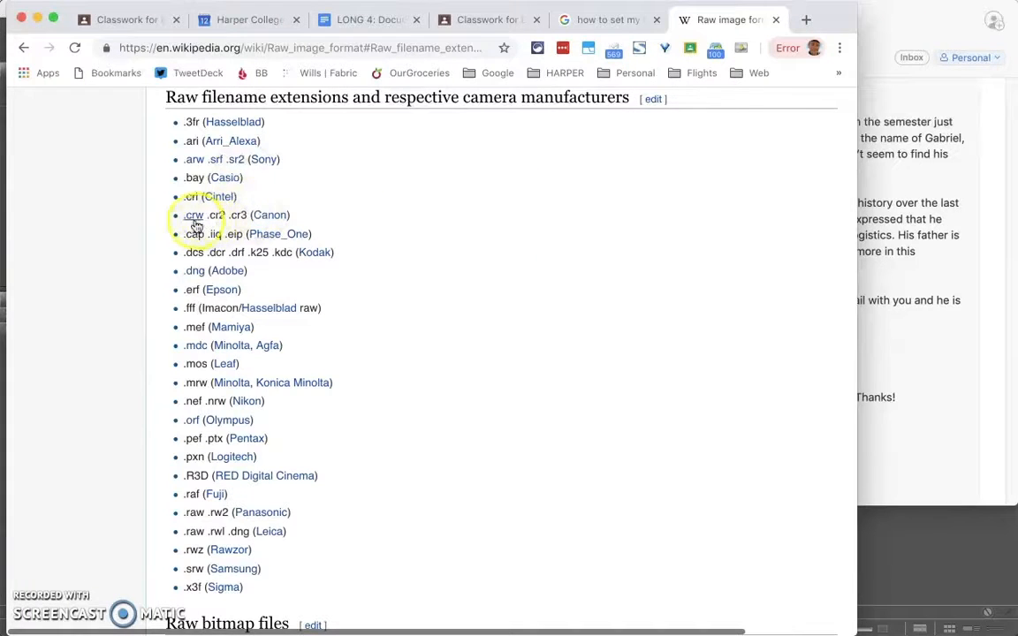
mouse_move(194, 219)
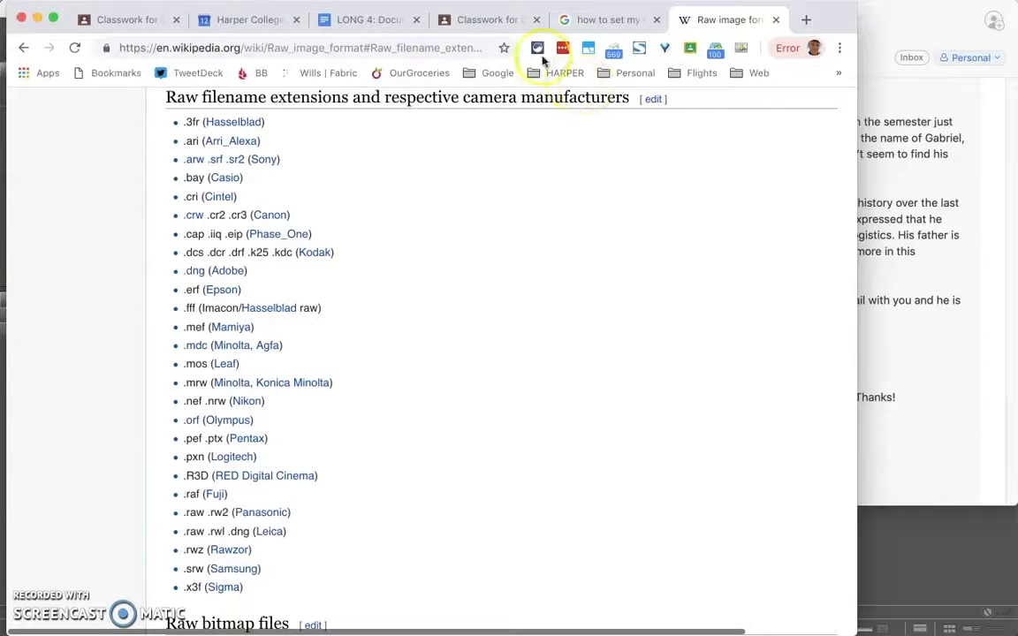
Switch to the Digital Art Photography Studio classwork and open WORKFLOW DPS WEB.pdf from the Workflow Document material.
click(486, 19)
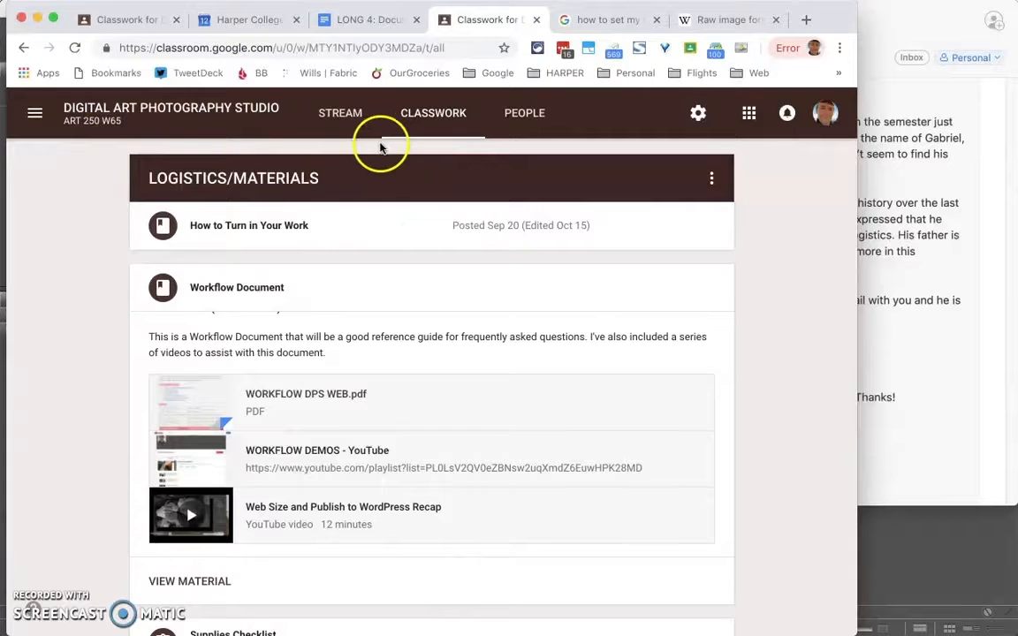
drag(152, 178, 325, 178)
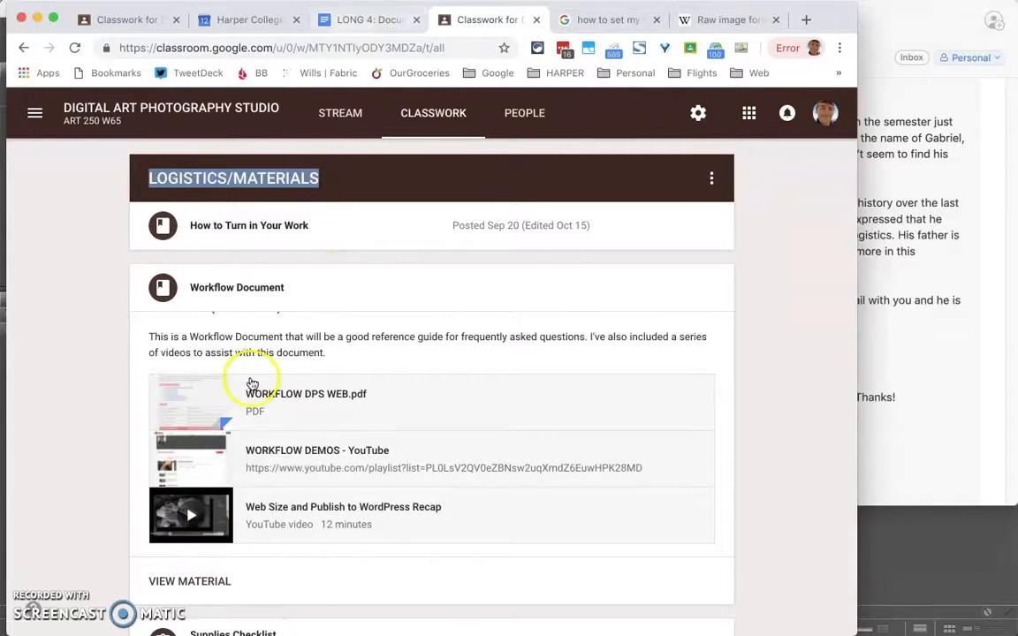
click(196, 385)
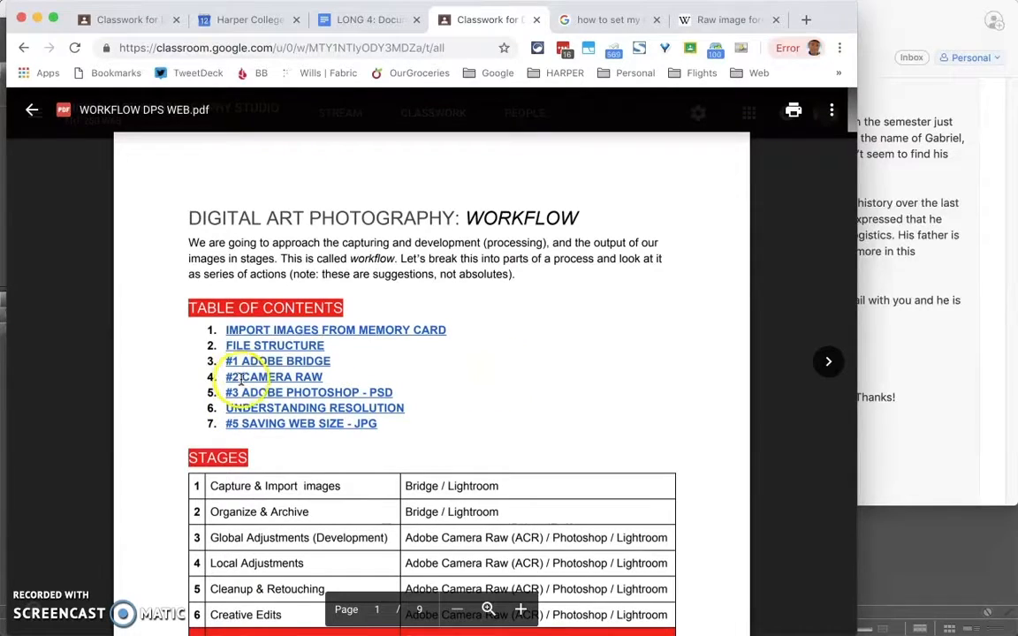
Examine the workflow PDF's sections on Adobe Bridge, Camera Raw and Adobe Photoshop.
scroll(389, 460, down, 15)
scroll(400, 462, down, 15)
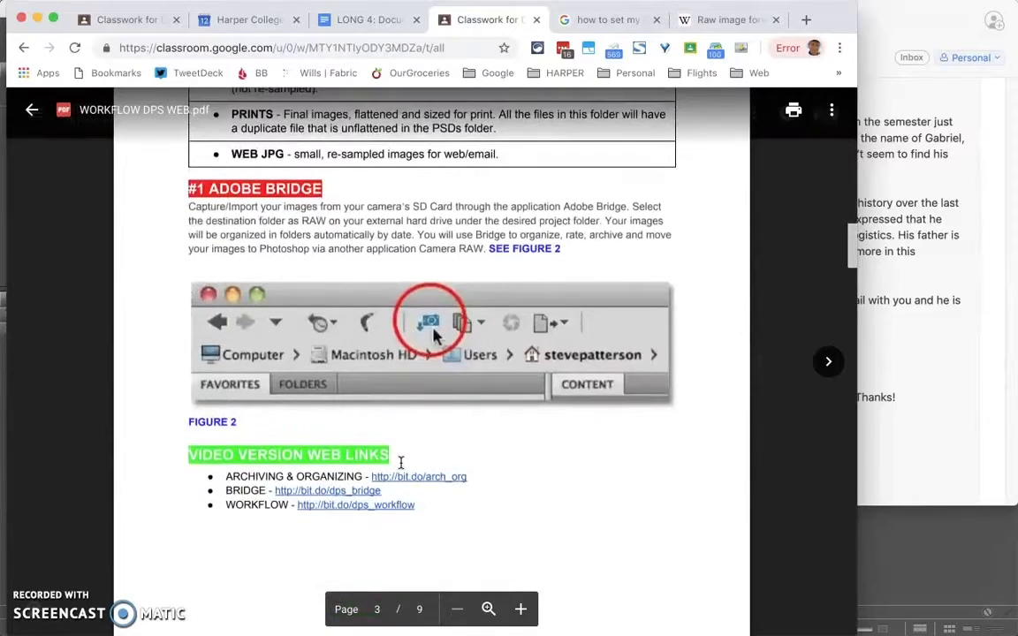
scroll(400, 463, down, 15)
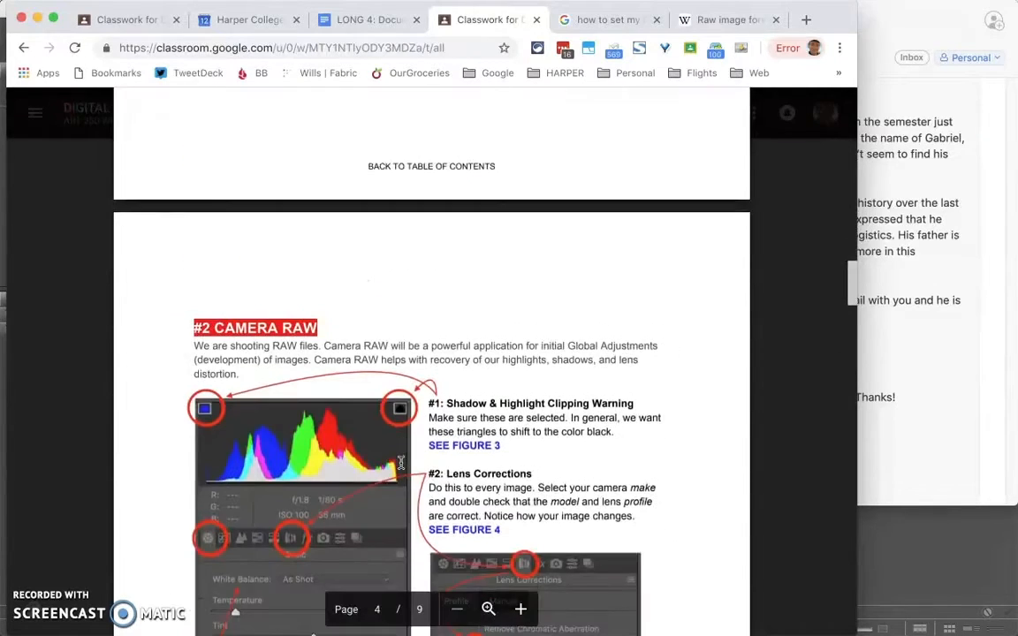
scroll(400, 462, down, 3)
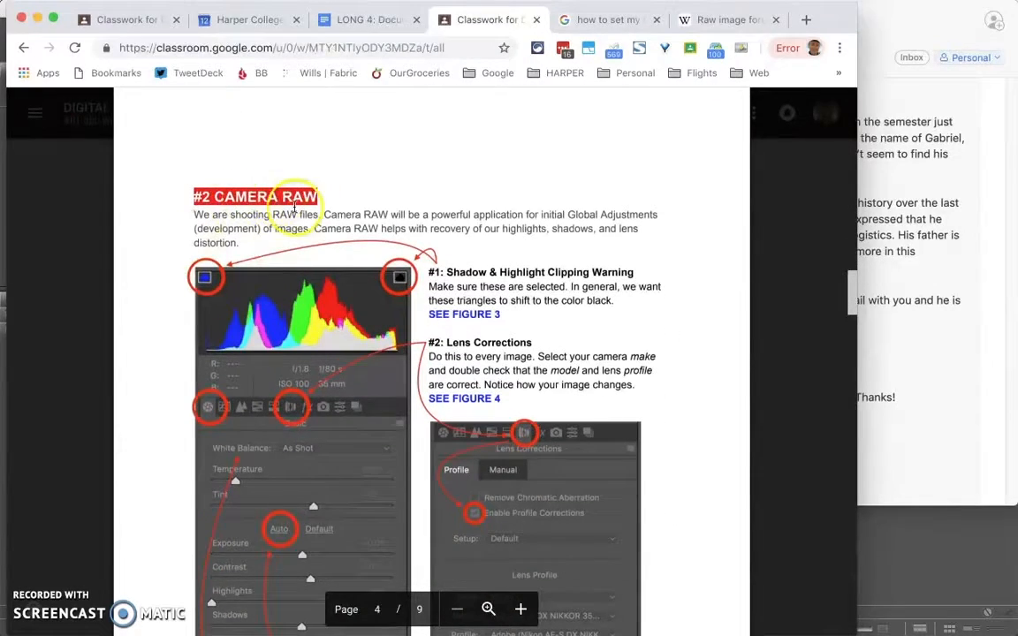
scroll(373, 374, down, 3)
scroll(373, 375, up, 15)
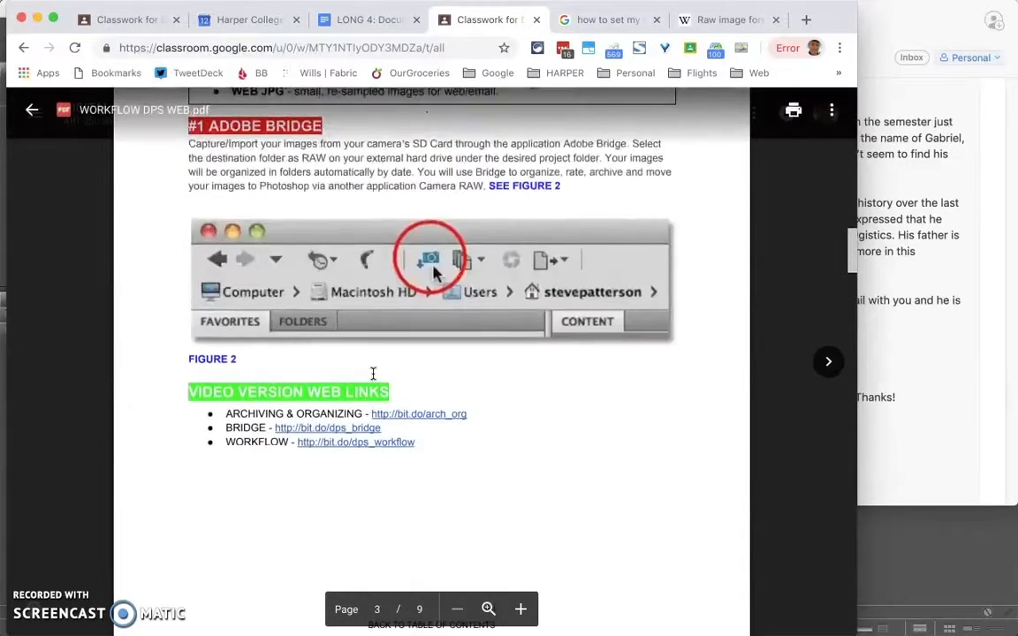
scroll(420, 371, down, 10)
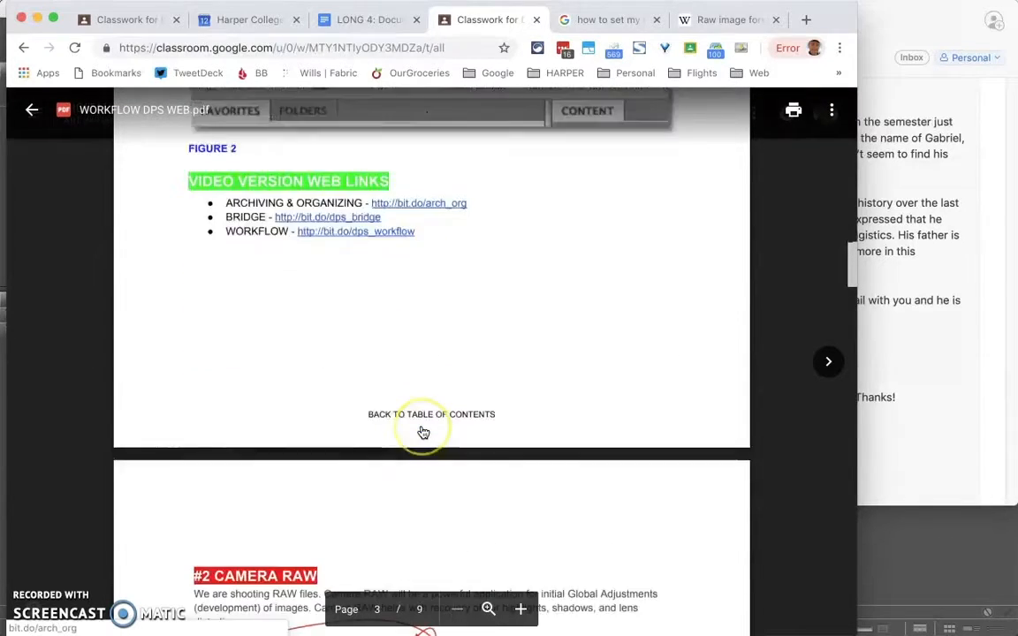
scroll(423, 431, down, 5)
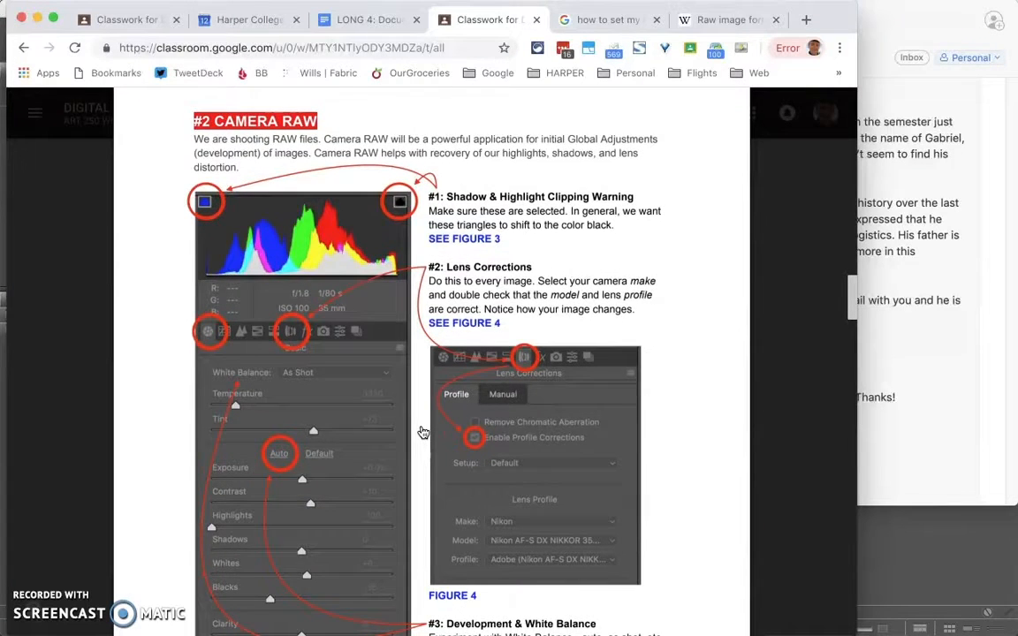
scroll(422, 433, down, 15)
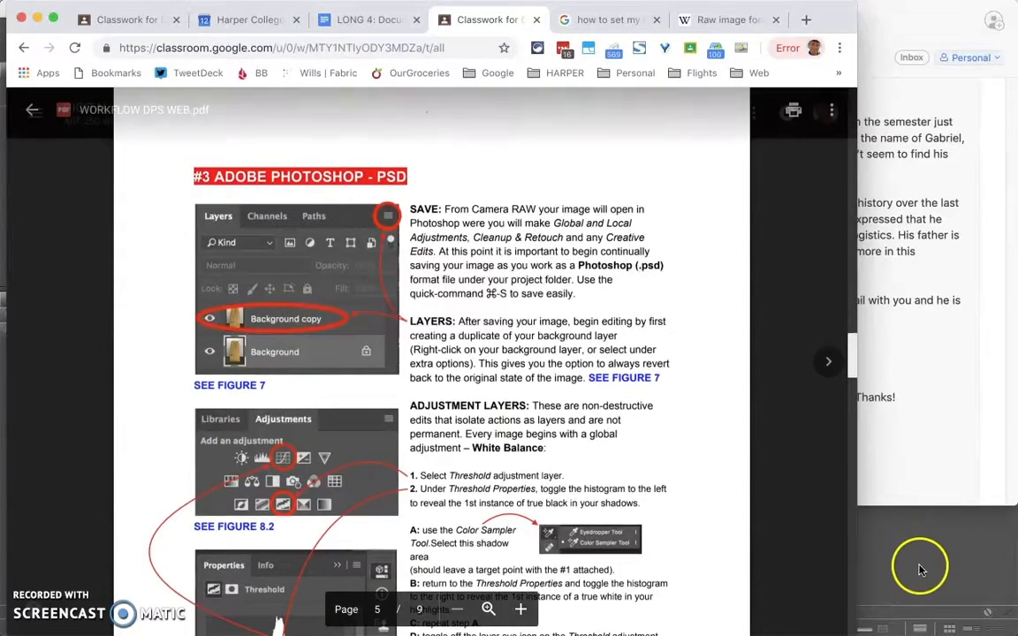
Switch to Adobe Bridge and open DSC_1864.NEF in Camera Raw.
click(920, 557)
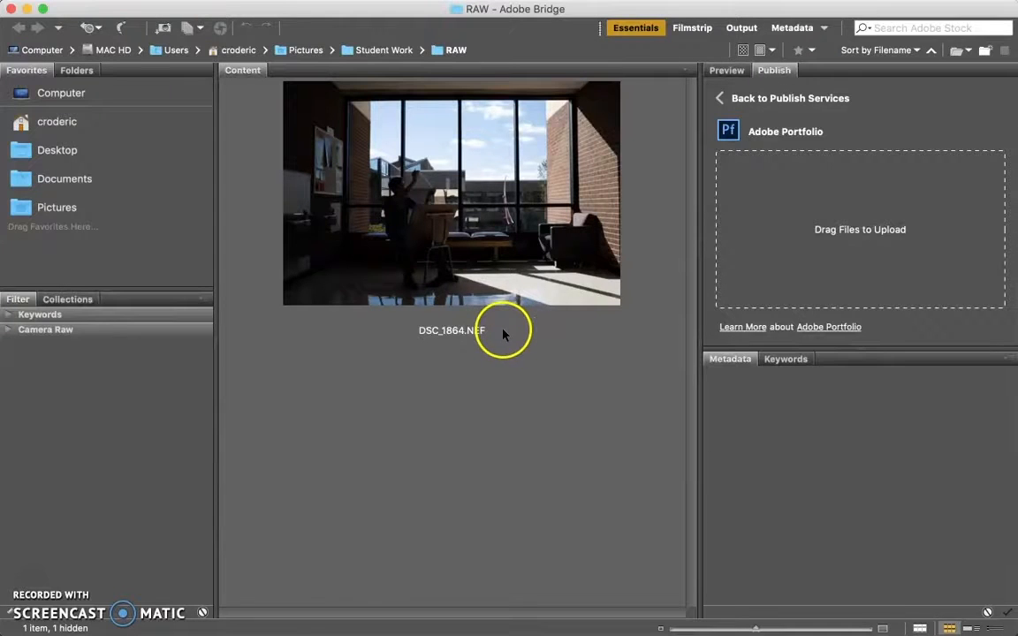
click(485, 299)
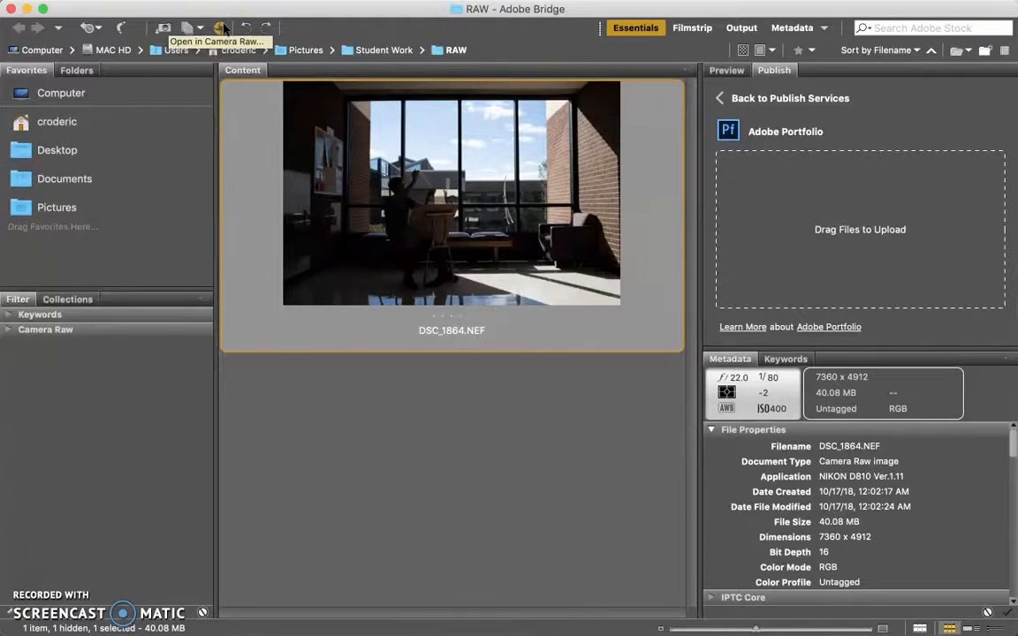
click(223, 28)
click(223, 29)
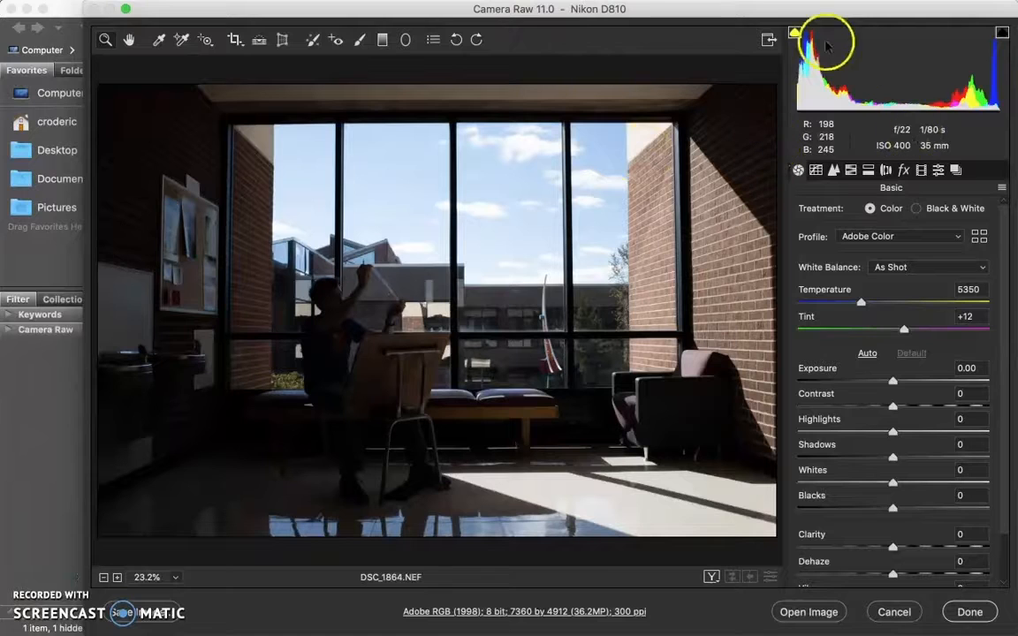
drag(659, 12, 618, 11)
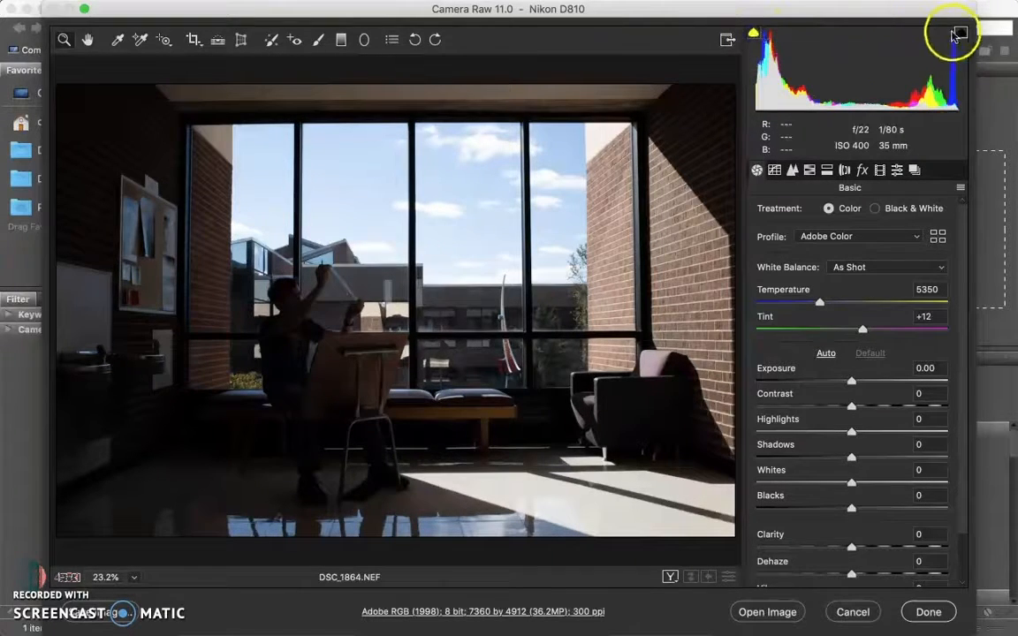
Turn on the shadow and highlight clipping warnings in the histogram.
click(751, 36)
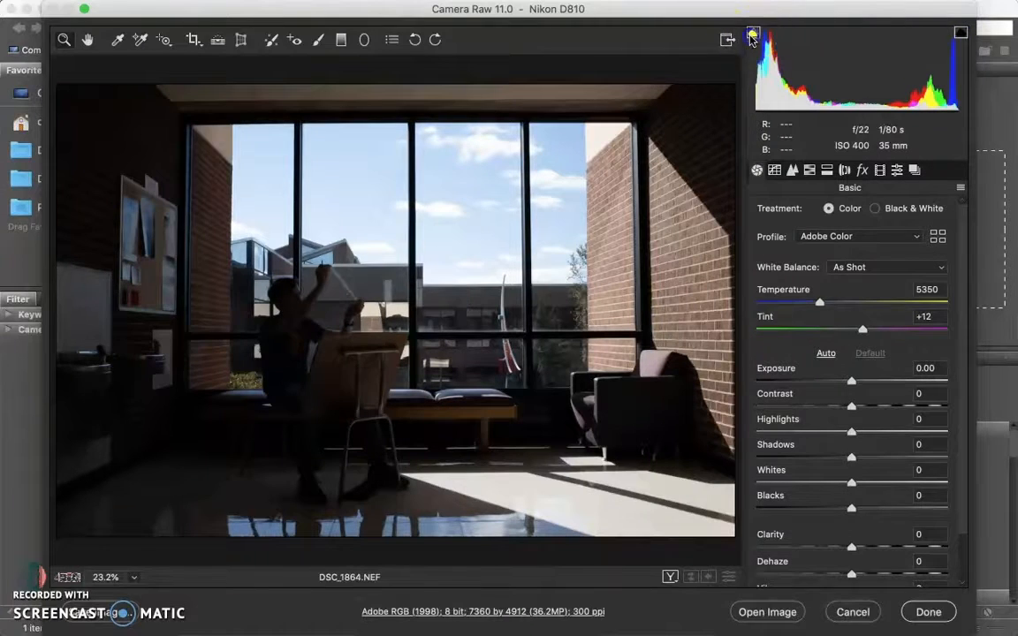
click(960, 35)
key(alt)
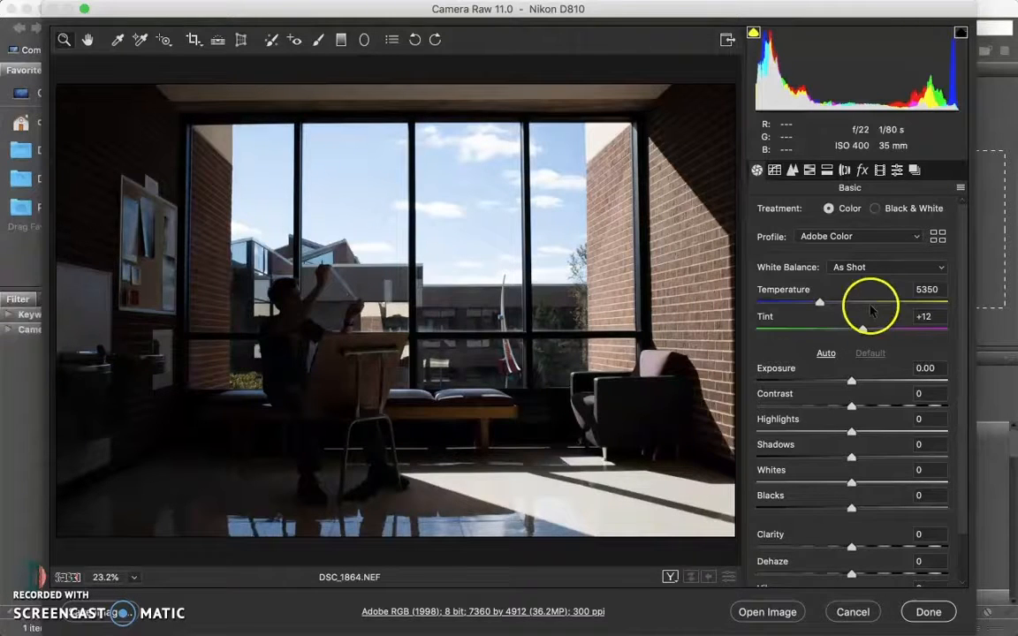
Raise Exposure to +1.65 and toggle the highlight clipping warning repeatedly to compare the overexposed window areas.
drag(851, 382, 884, 382)
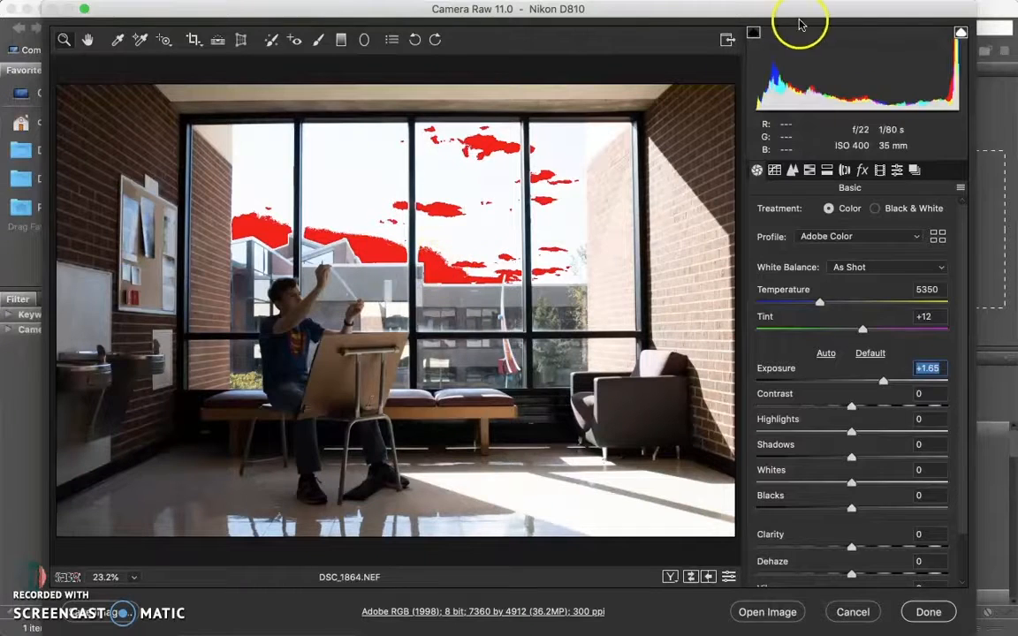
click(961, 34)
click(961, 33)
click(960, 34)
click(961, 33)
click(961, 34)
click(961, 34)
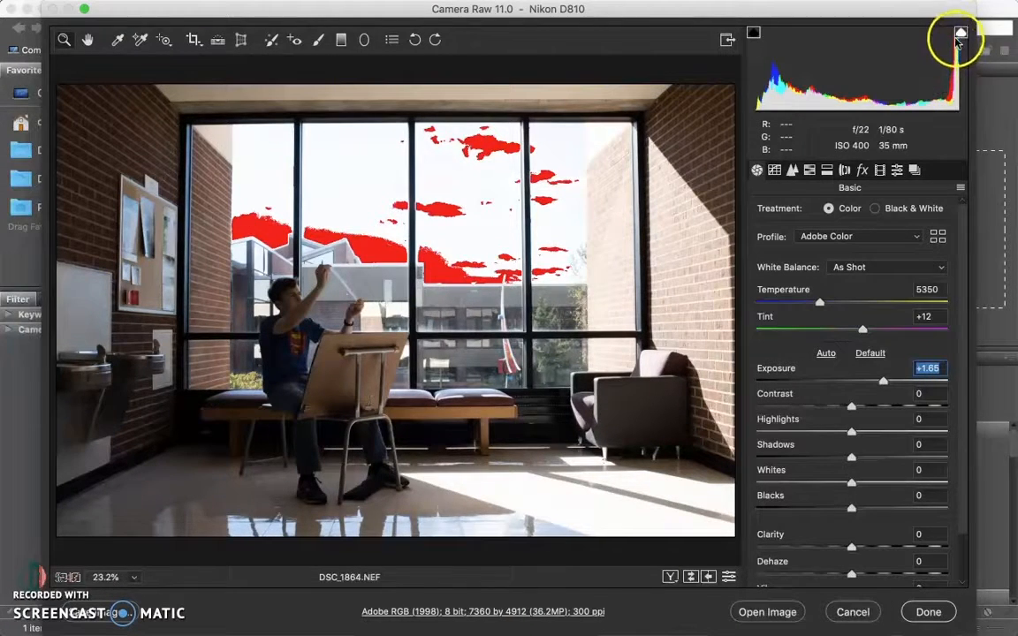
click(960, 34)
click(961, 33)
click(961, 34)
click(961, 34)
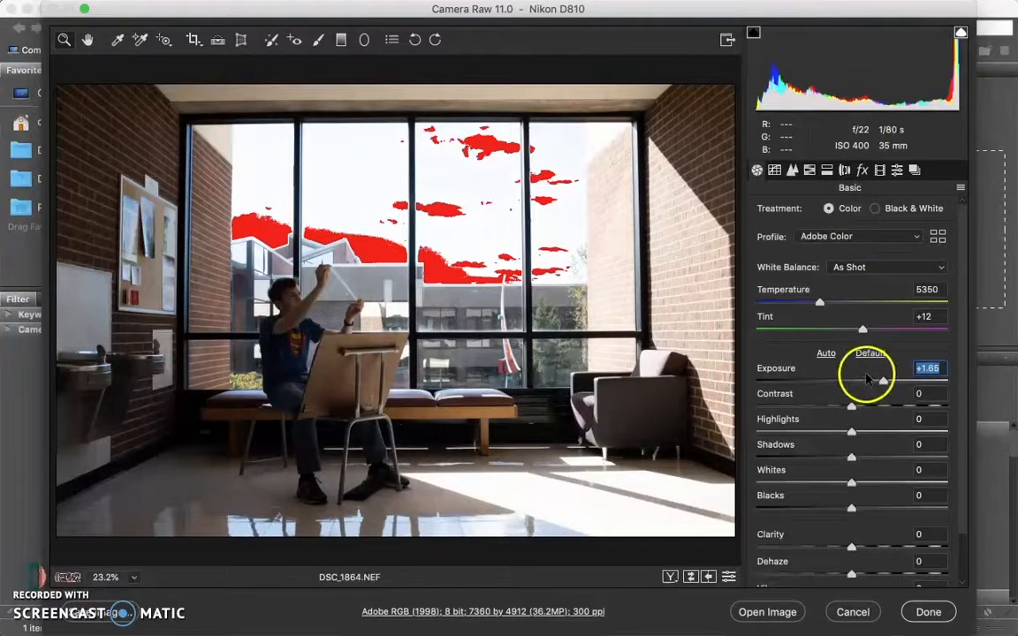
Reset the Basic adjustments to their default values.
click(869, 354)
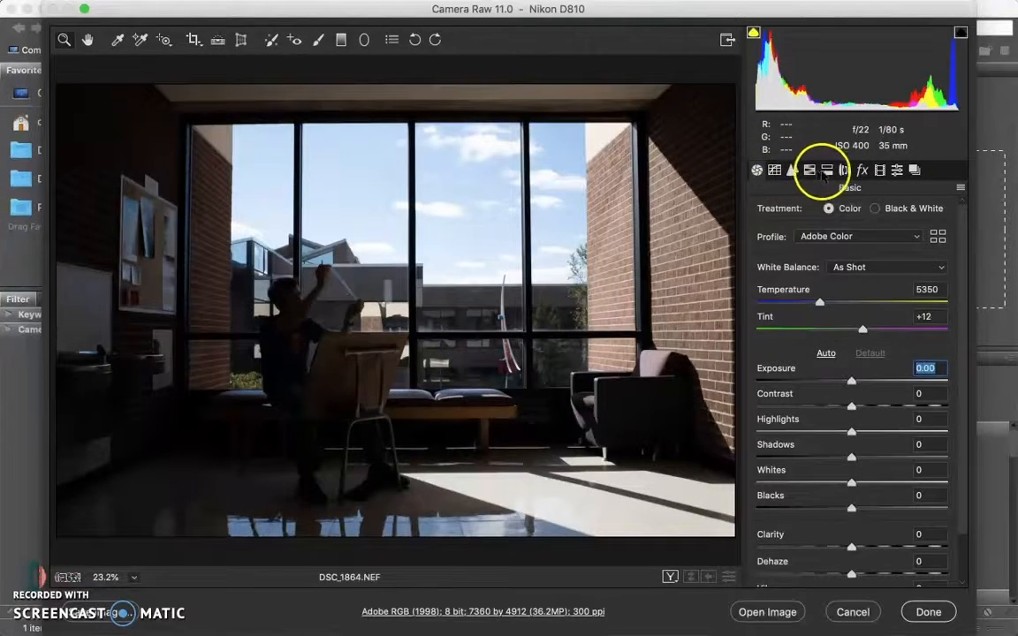
key(alt)
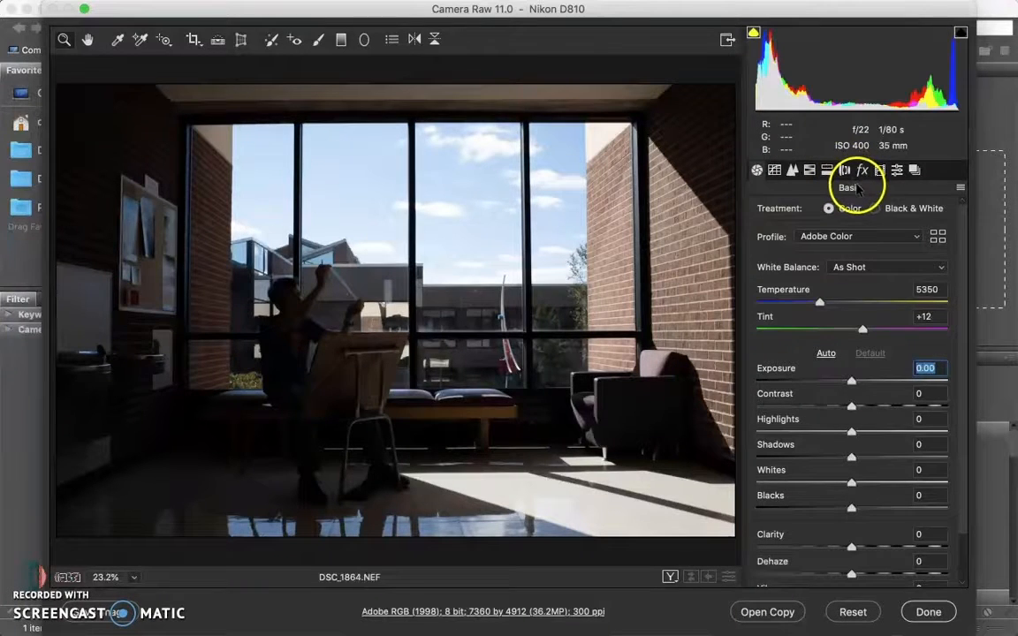
key(alt)
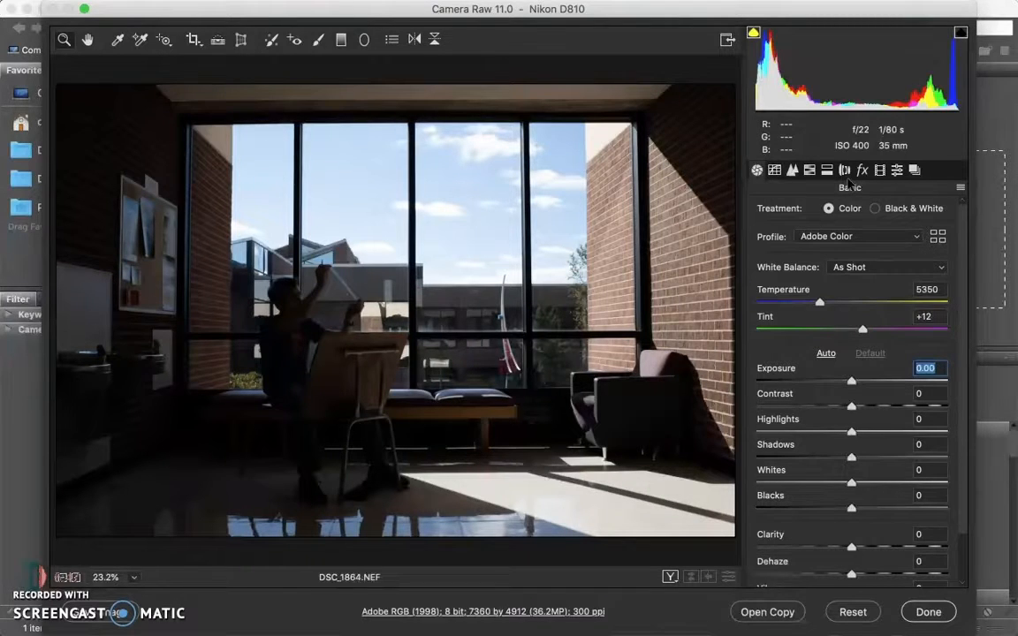
Enable Remove Chromatic Aberration and Enable Profile Corrections in the photo's lens corrections.
click(845, 171)
click(792, 233)
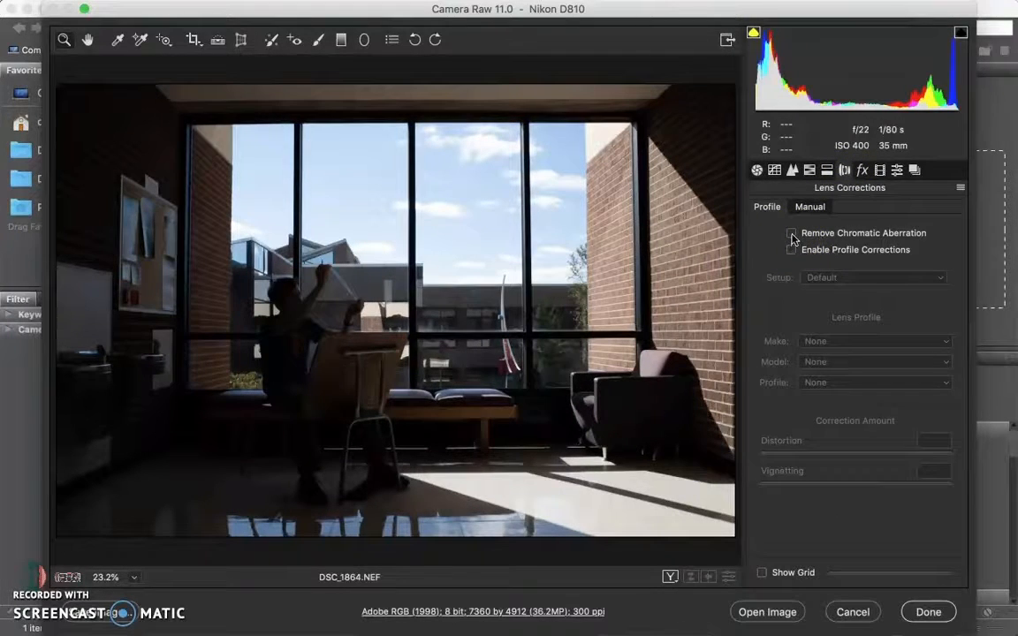
click(791, 235)
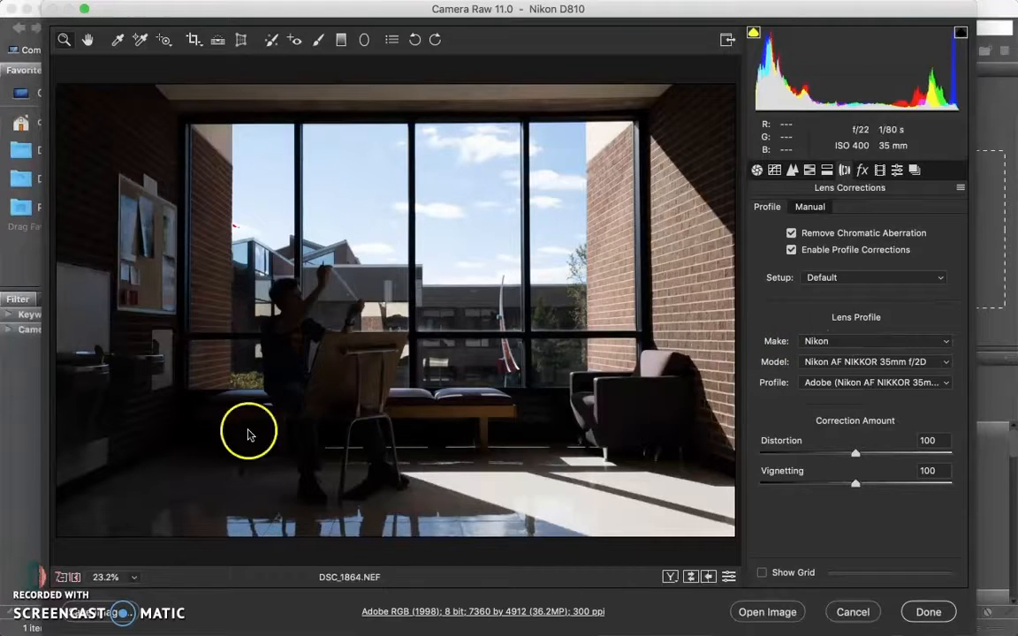
Toggle the lens profile corrections off and on to compare the image, leaving them enabled.
click(792, 251)
click(791, 251)
click(792, 251)
click(792, 251)
click(792, 251)
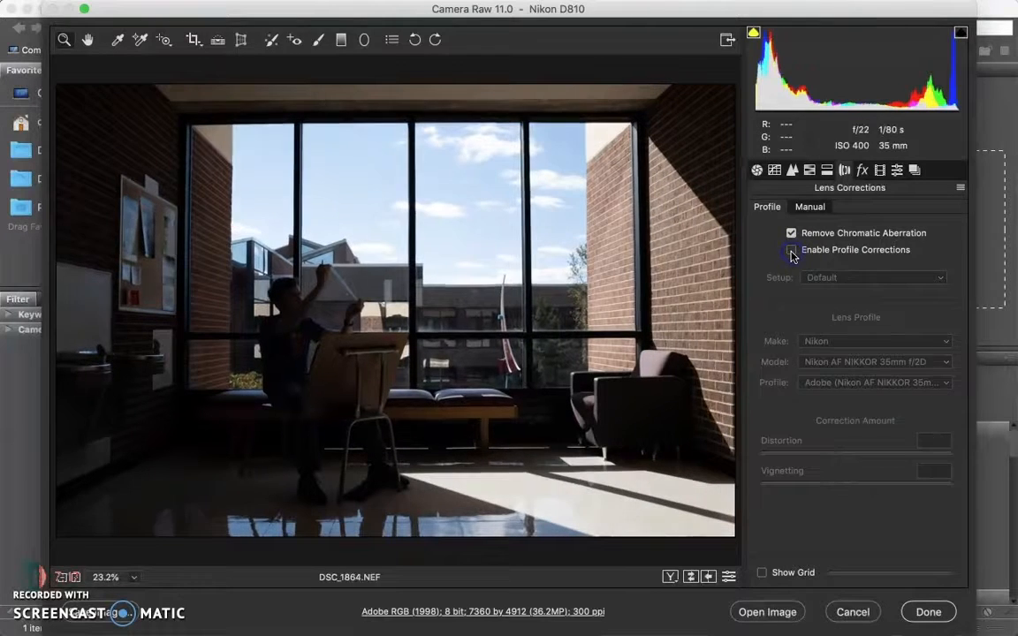
click(791, 251)
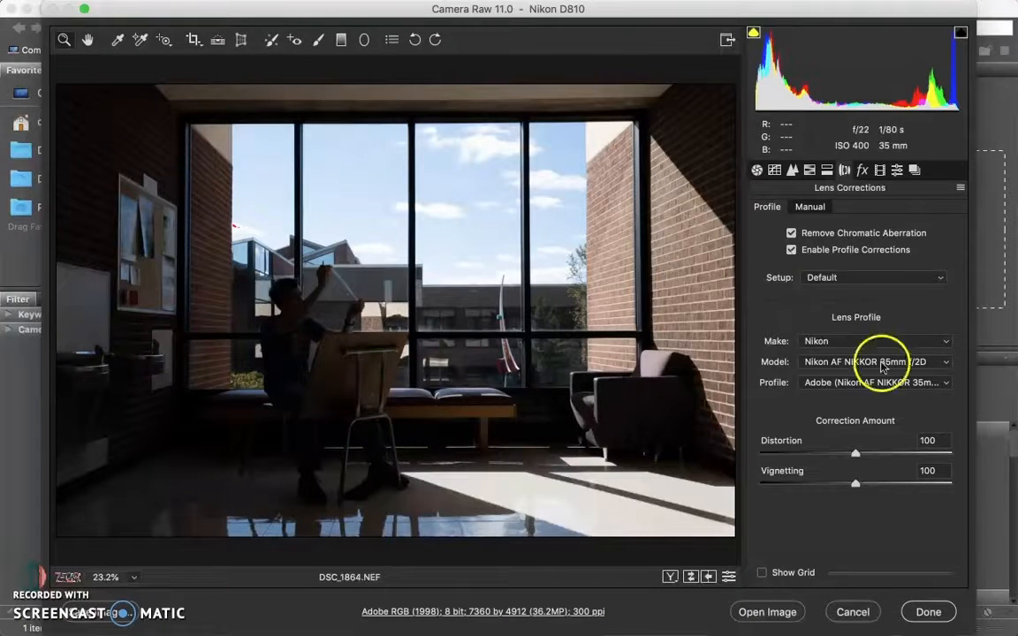
Choose Nikon as the lens profile make and Nikon AF NIKKOR 35mm f/2D as the model.
click(825, 349)
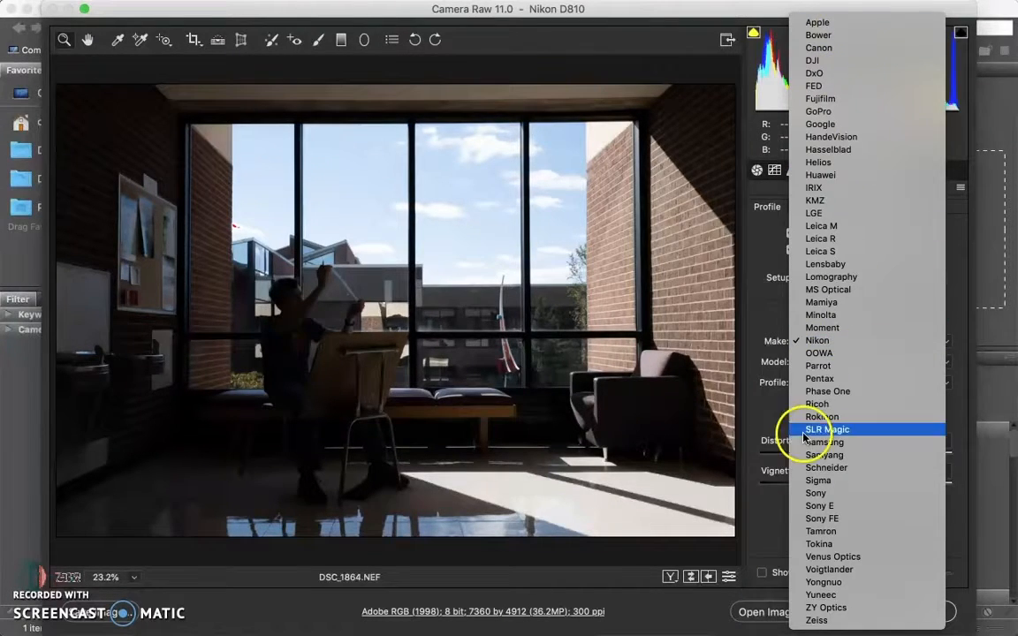
click(818, 342)
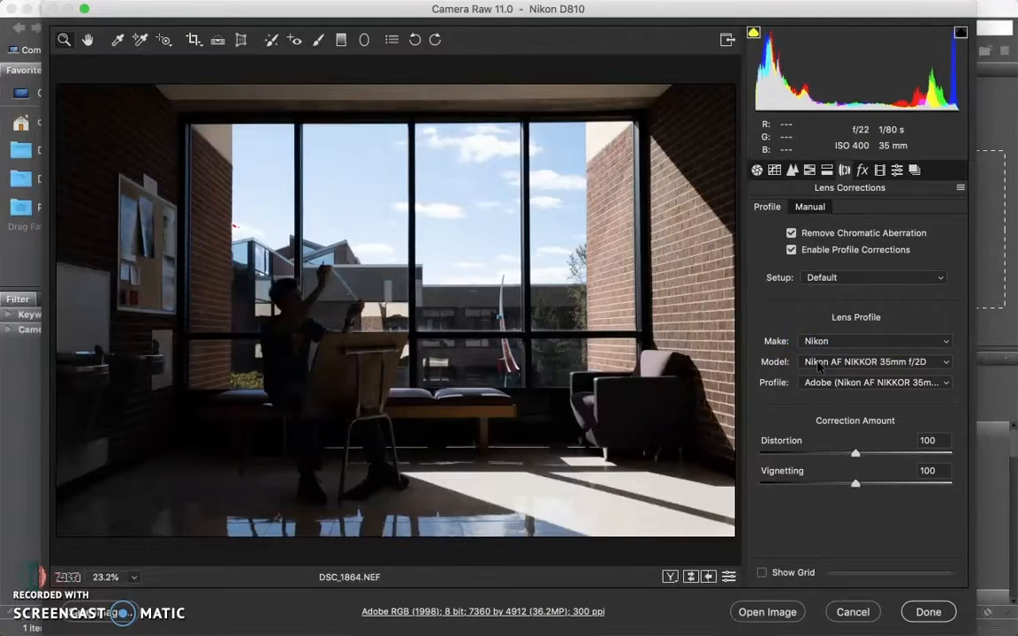
click(815, 361)
click(818, 362)
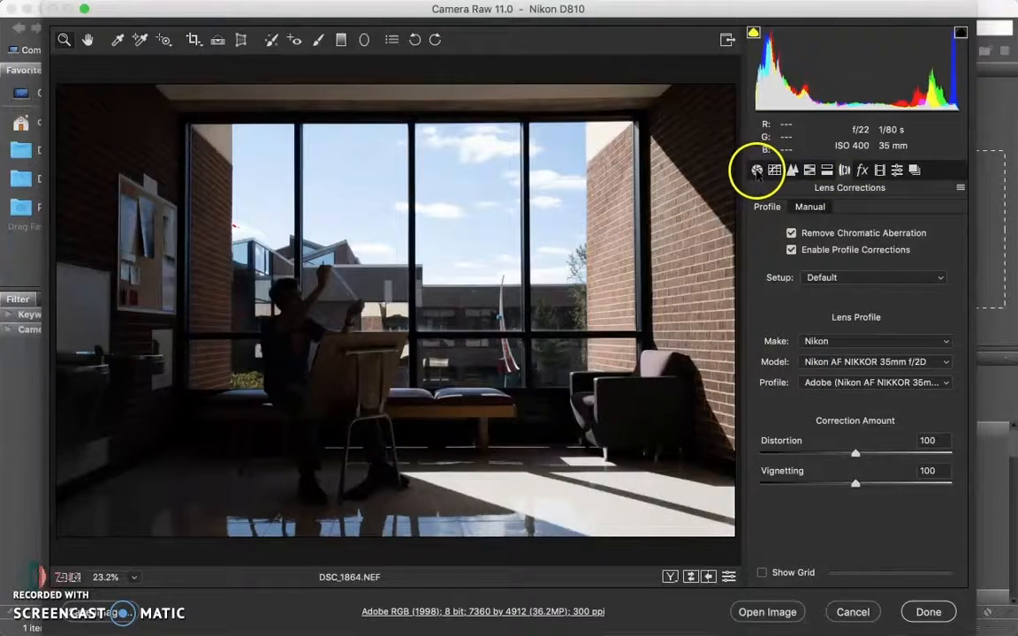
Return to the Basic settings and apply the automatic tone adjustments to the photo.
key(alt)
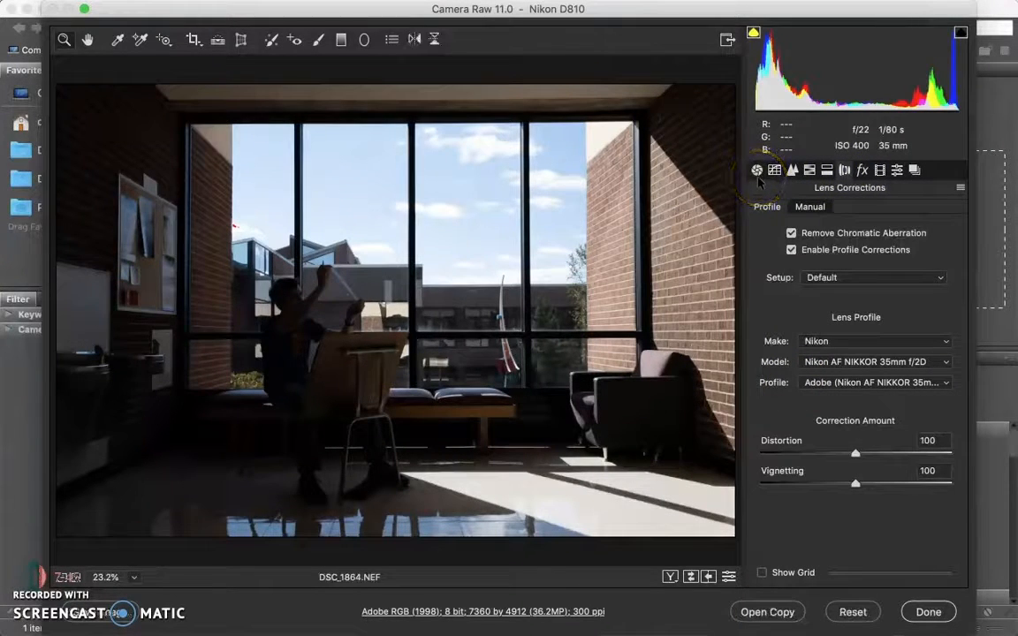
key(alt)
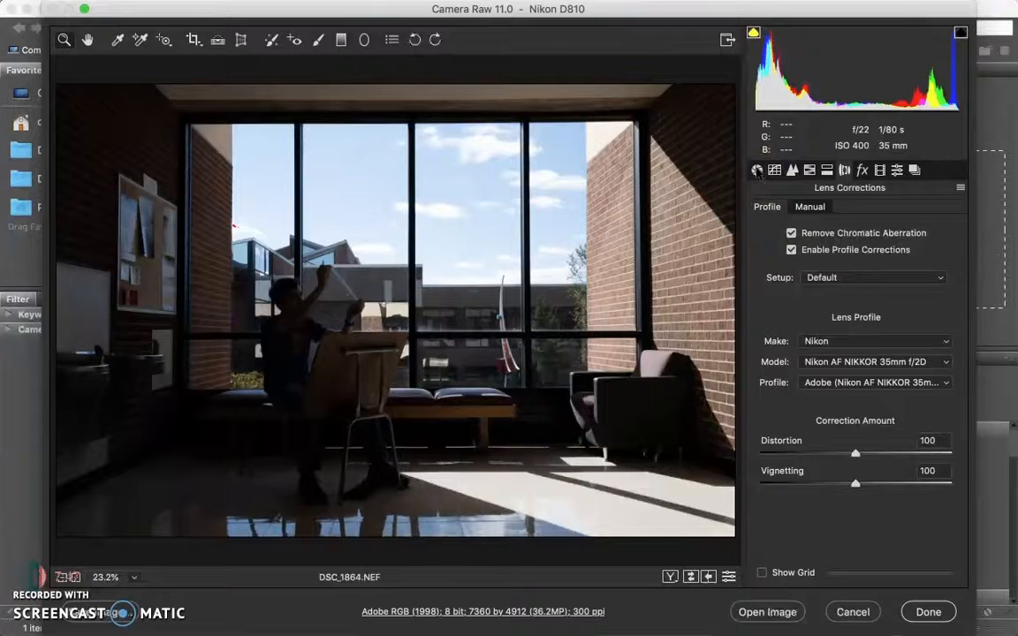
click(757, 170)
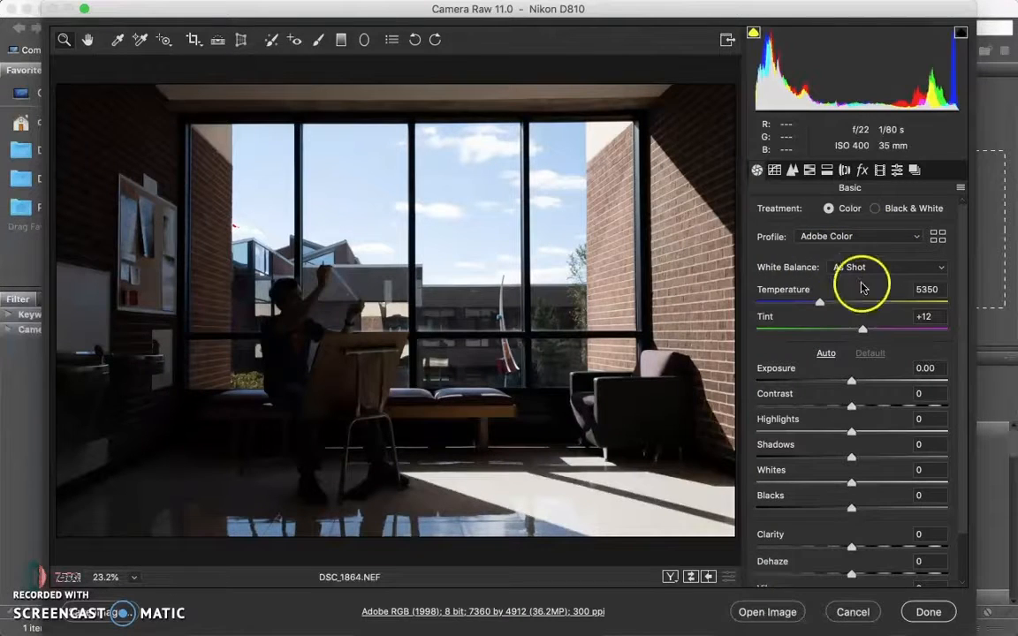
click(826, 355)
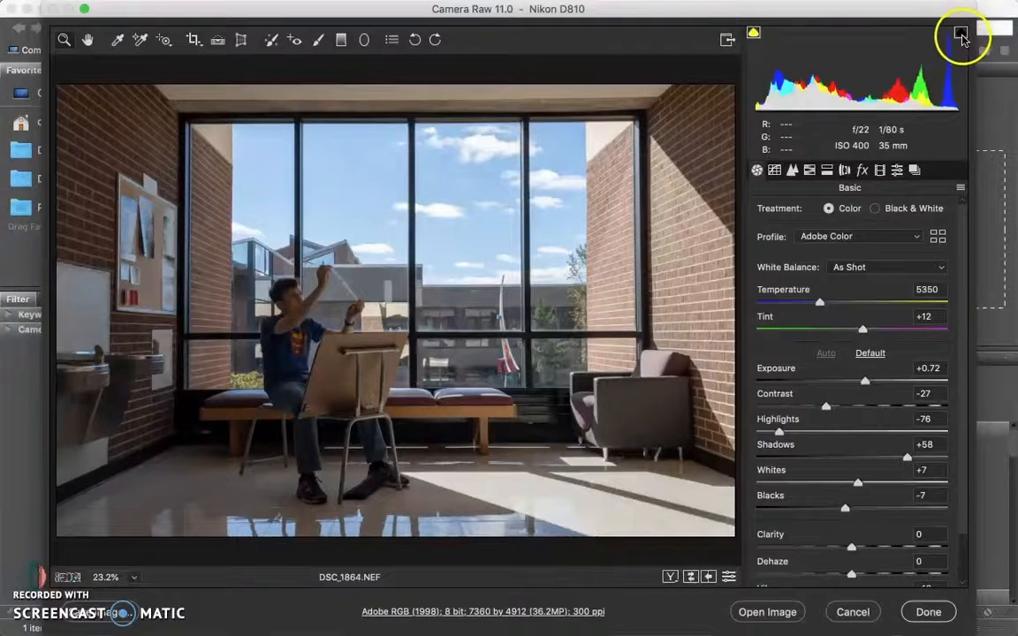
key(alt)
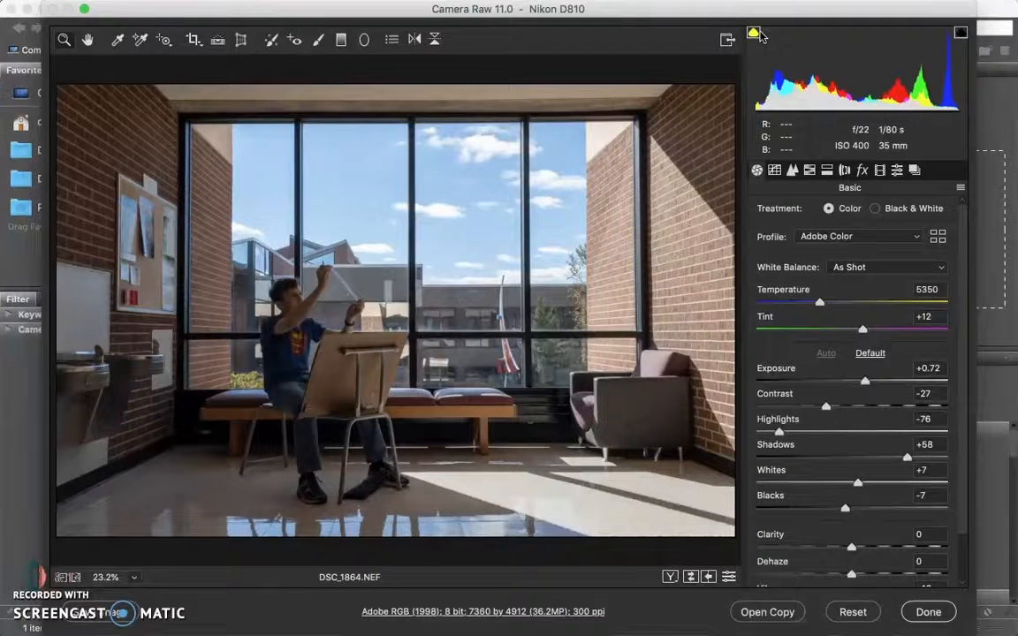
Try Exposure values of -3.15 and +2.80 to check shadow and highlight clipping, and restore the automatic tone values.
click(867, 382)
drag(867, 382, 793, 382)
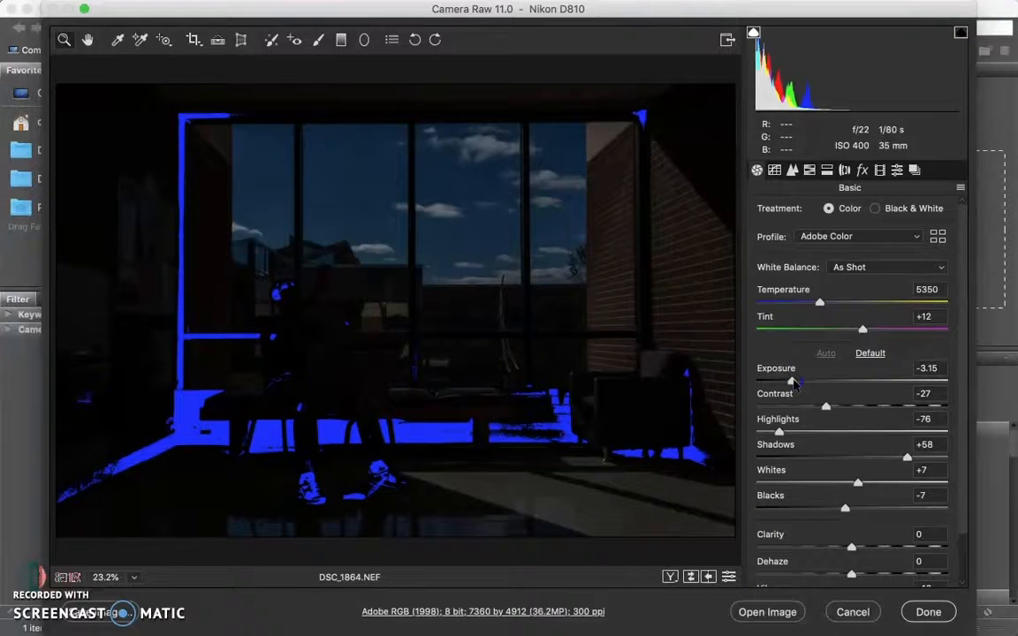
drag(795, 382, 908, 380)
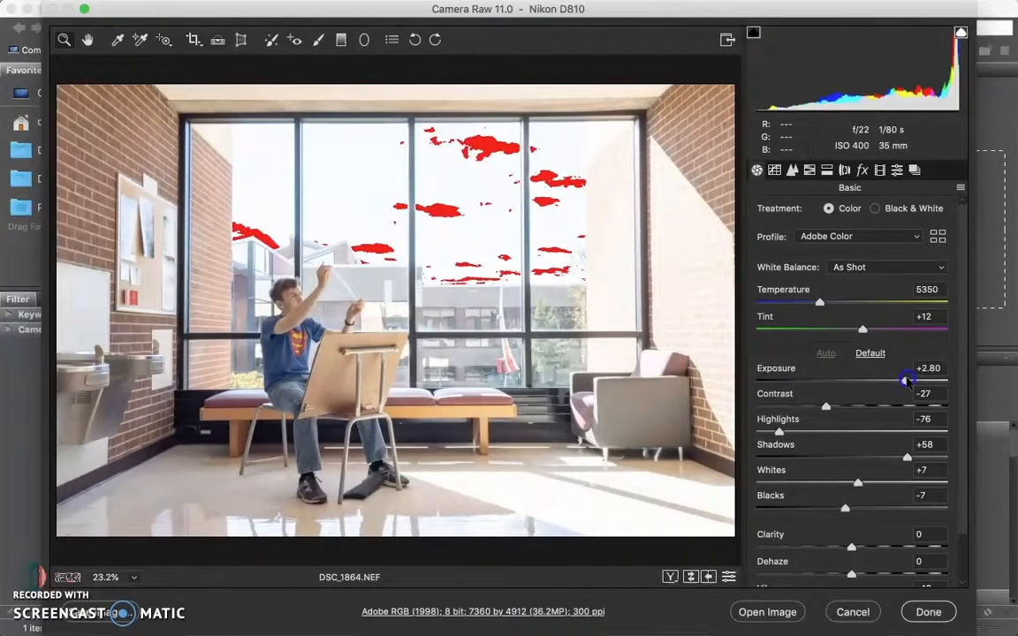
click(824, 354)
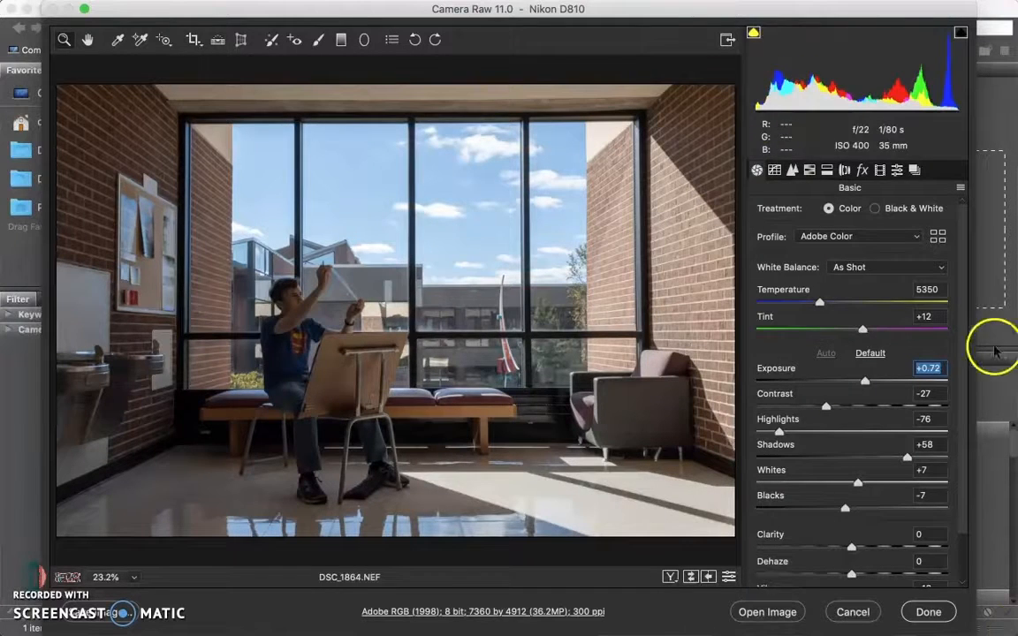
Try raising the Exposure to +1.12 directly in the histogram, and restore the automatic tone values.
mouse_move(769, 55)
mouse_down()
mouse_move(777, 50)
mouse_move(765, 54)
mouse_move(770, 64)
mouse_up()
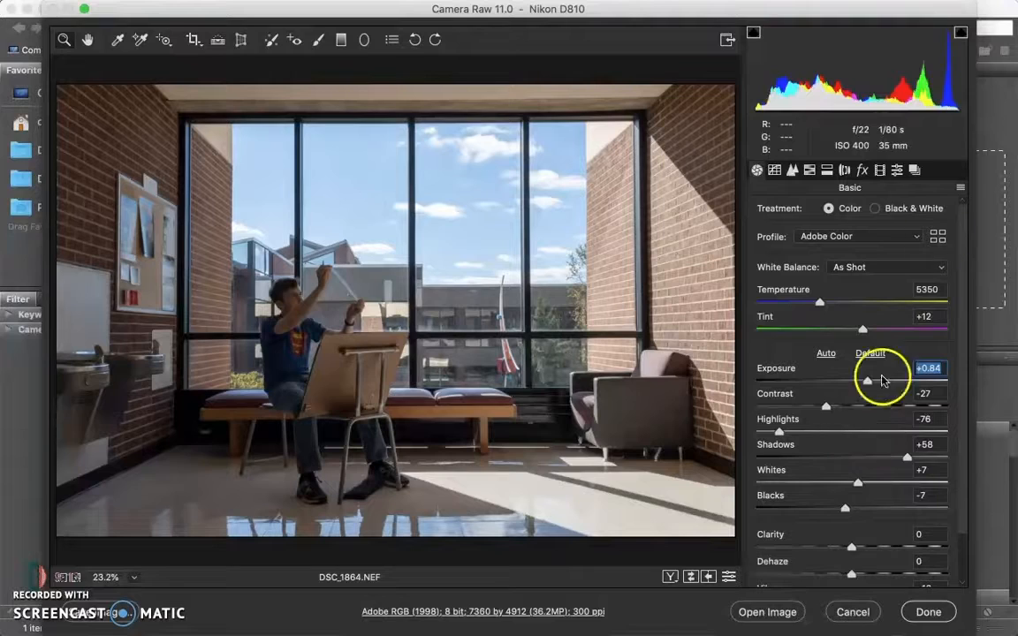
drag(927, 91, 941, 40)
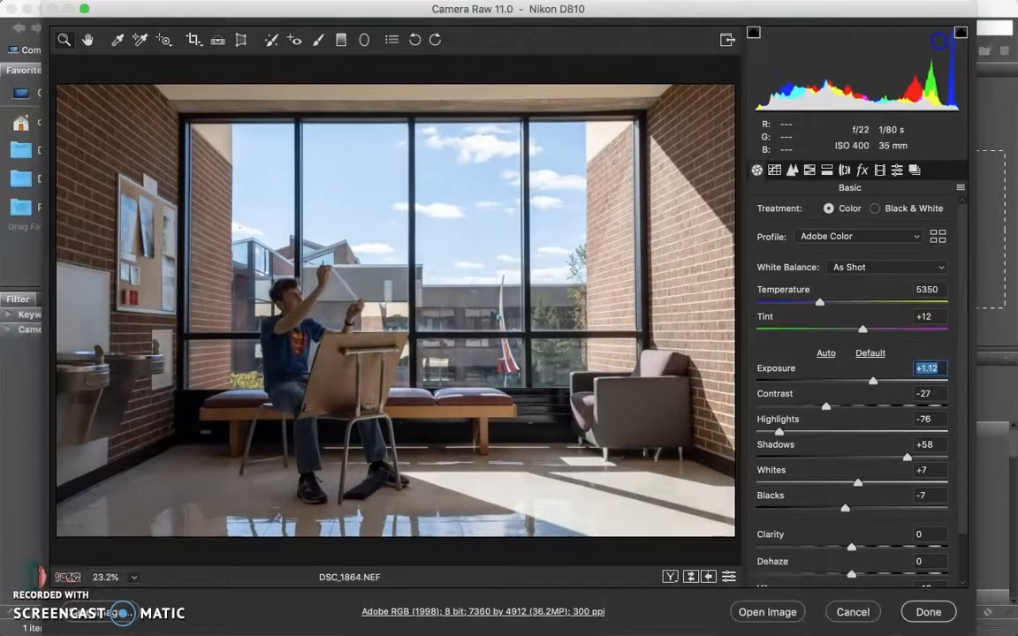
click(825, 353)
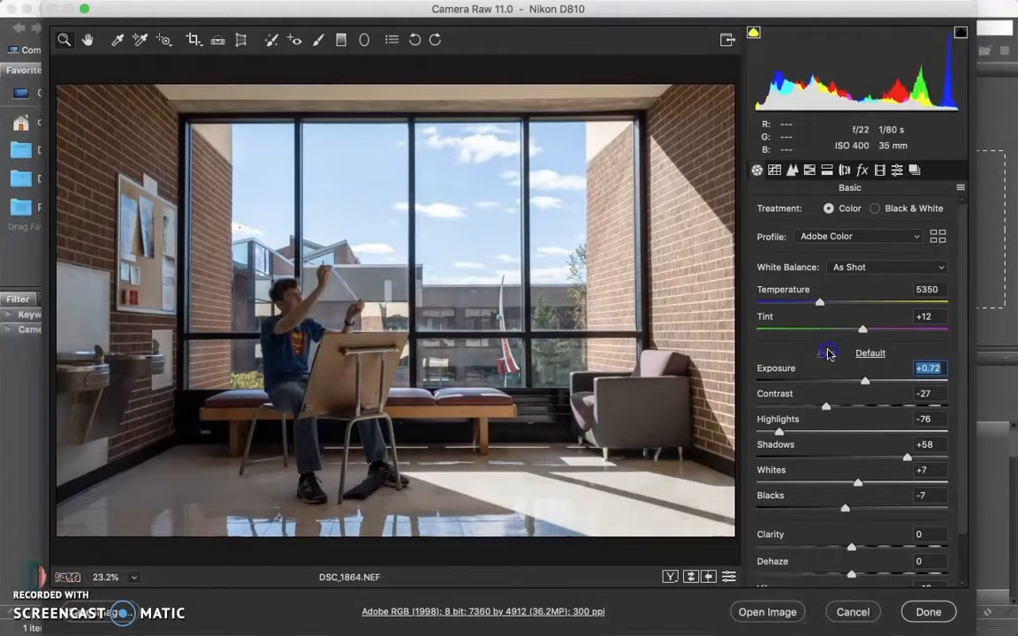
Try an Exposure of +0.83 in the histogram with Shadows at +58, and reapply the automatic tone values.
drag(756, 103, 772, 93)
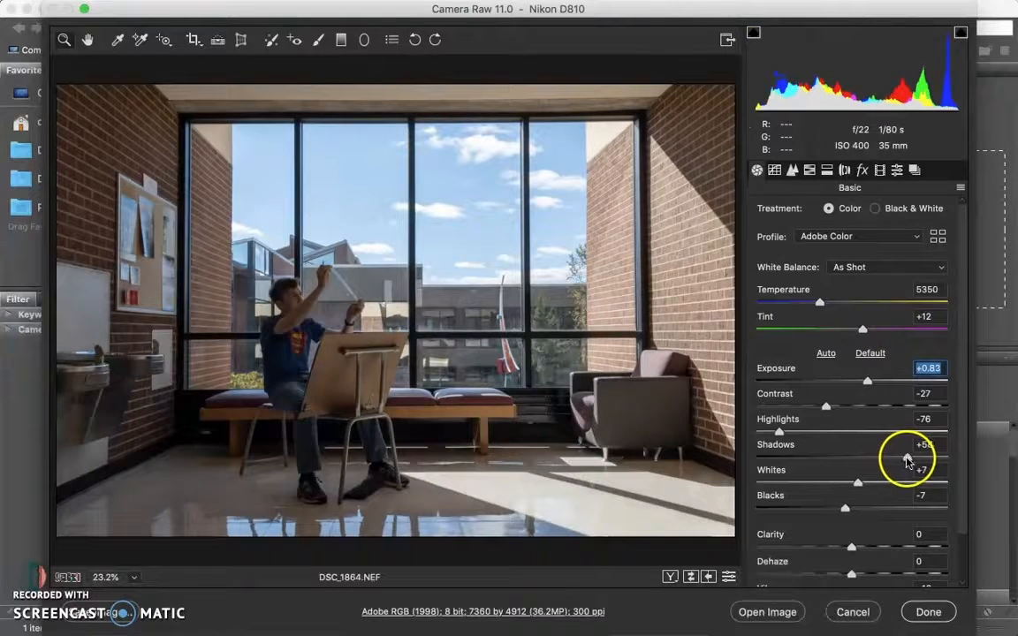
mouse_move(905, 457)
mouse_down()
mouse_move(845, 457)
mouse_move(903, 460)
mouse_up()
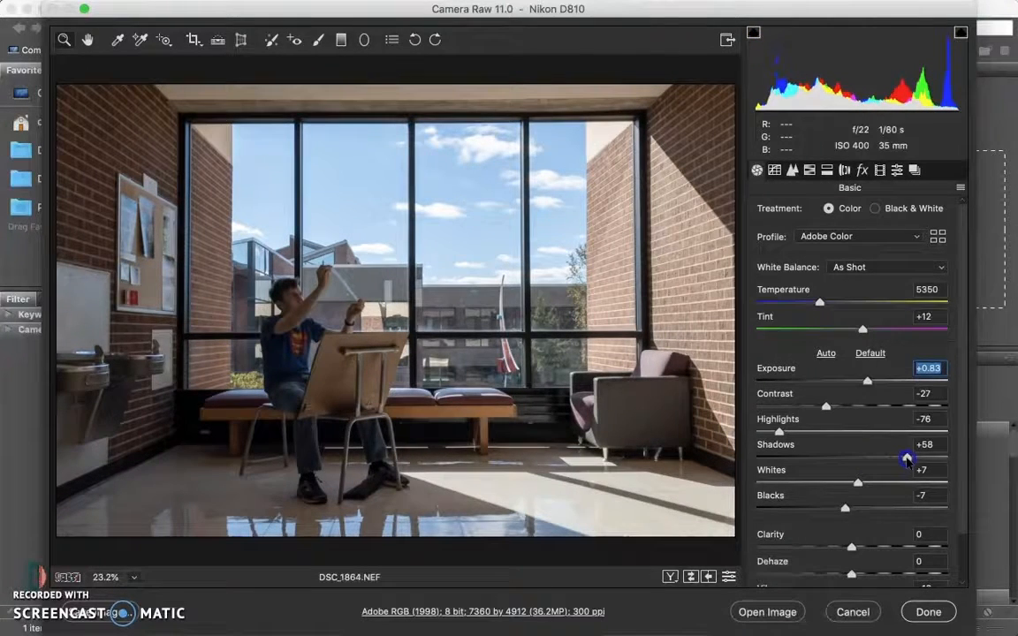
click(826, 353)
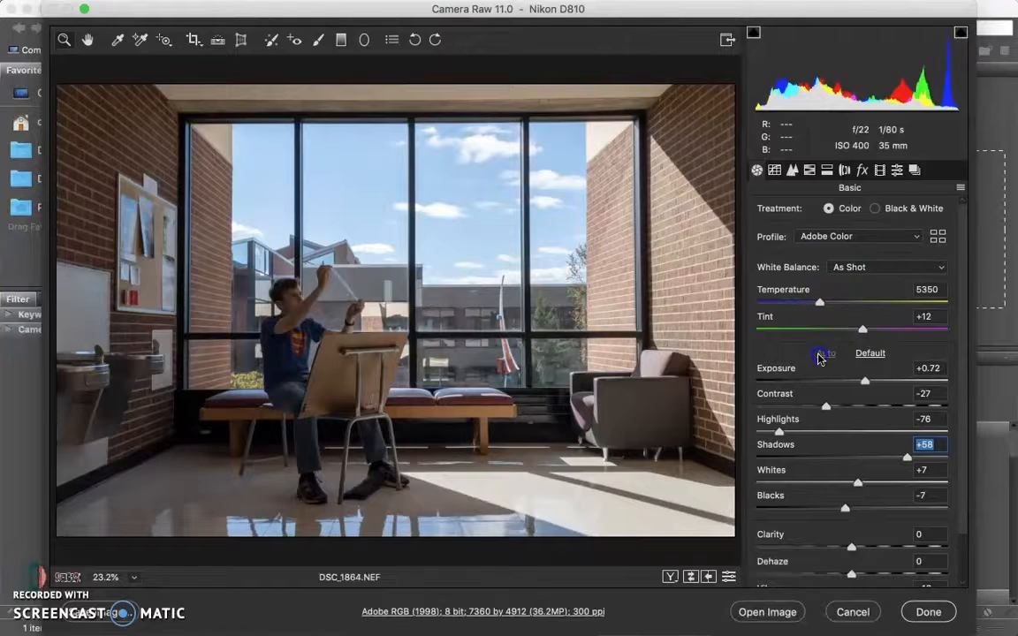
Raise the Exposure to +0.87 from the histogram and open the developed photo as an image in Photoshop.
drag(767, 97, 772, 96)
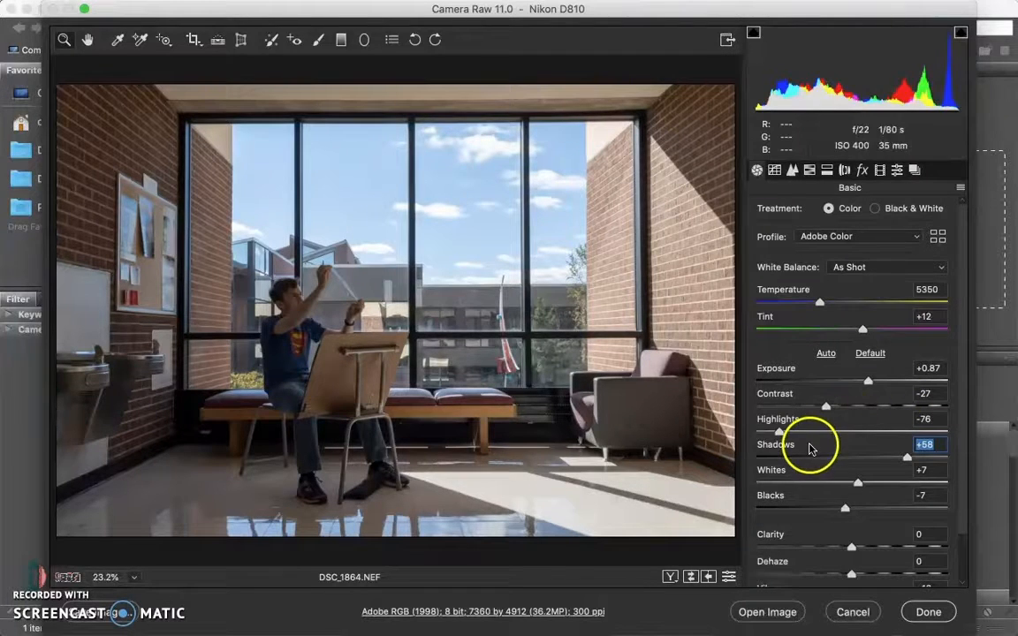
click(767, 613)
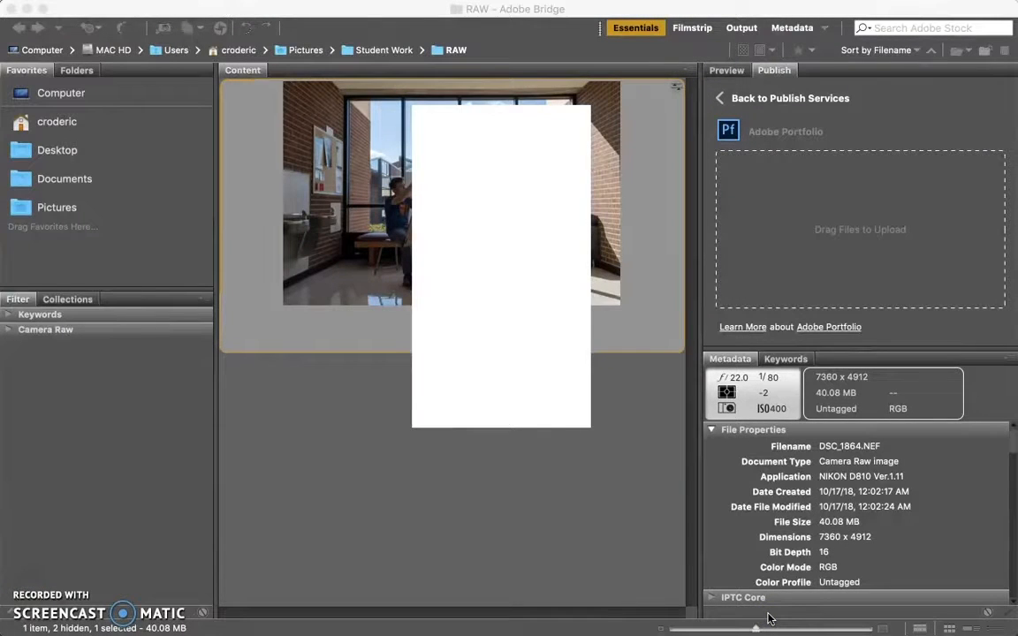
Switch to Photoshop CC 2018, enlarge its window to fill the screen and collapse the document properties.
mouse_move(630, 618)
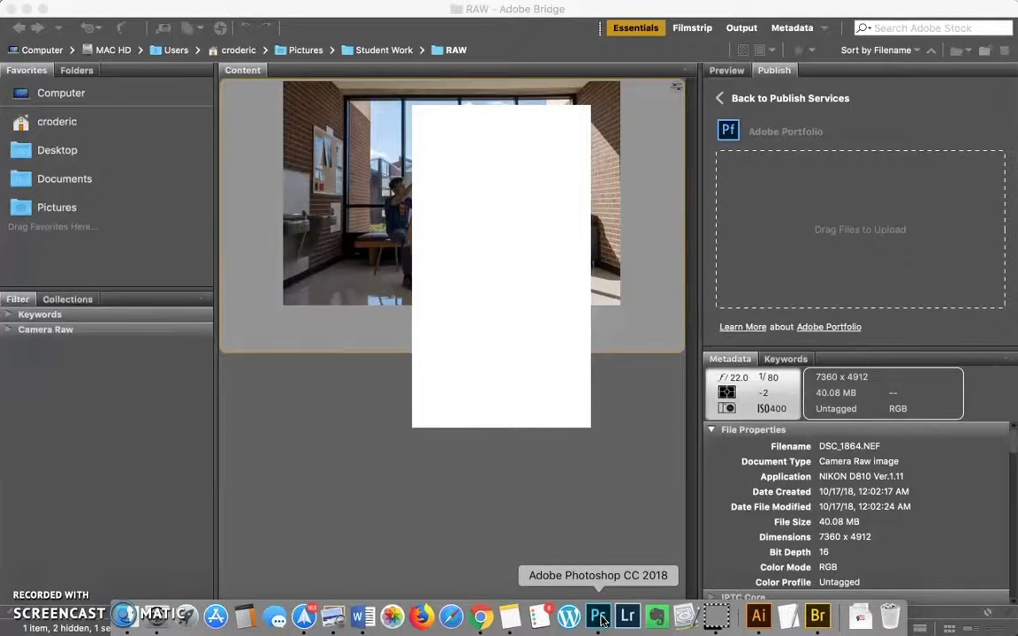
click(599, 618)
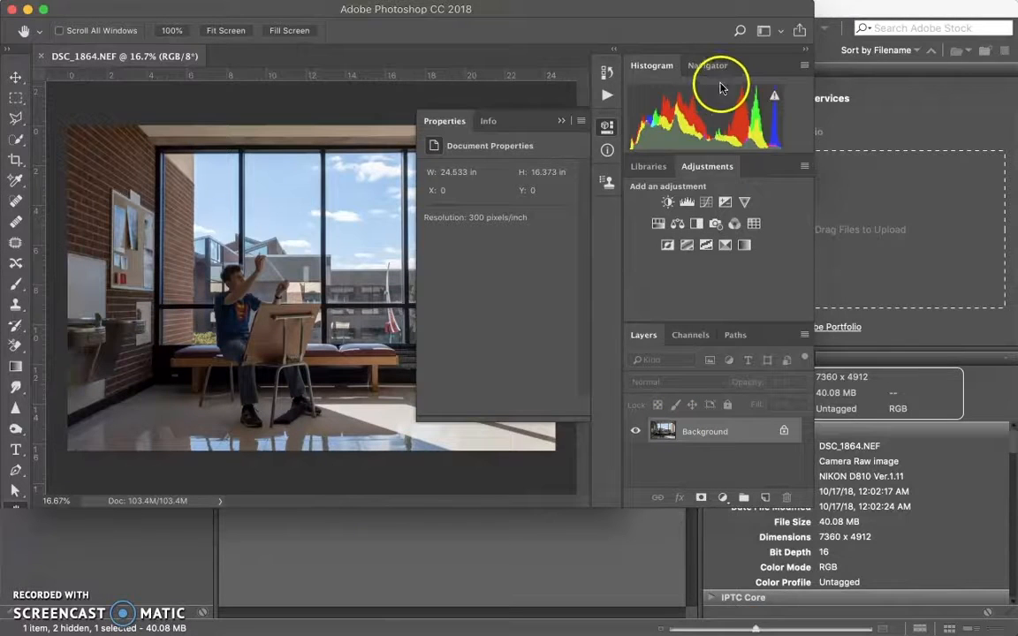
click(43, 10)
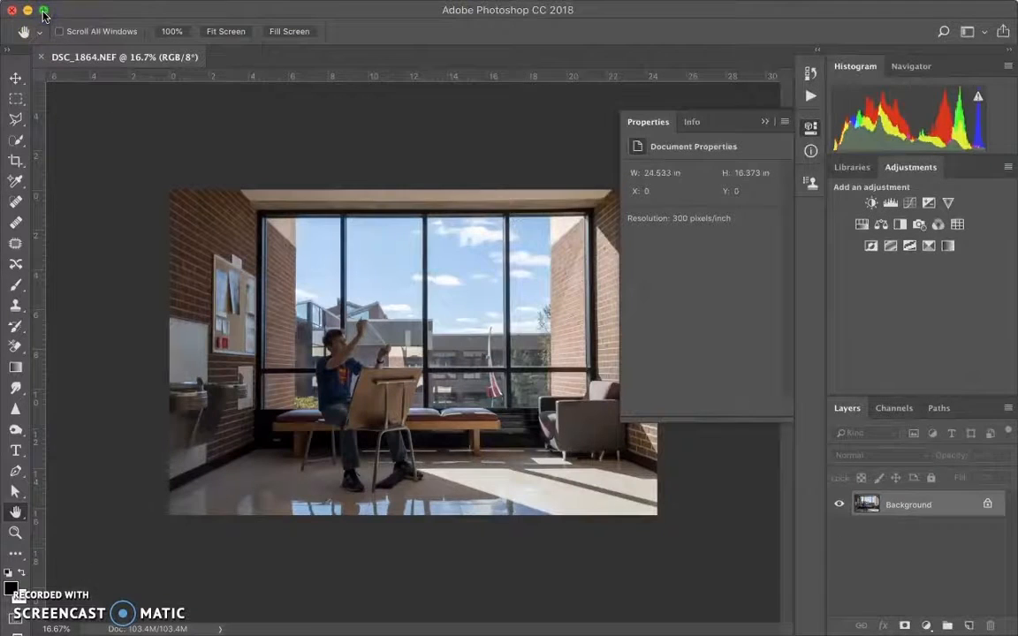
click(764, 121)
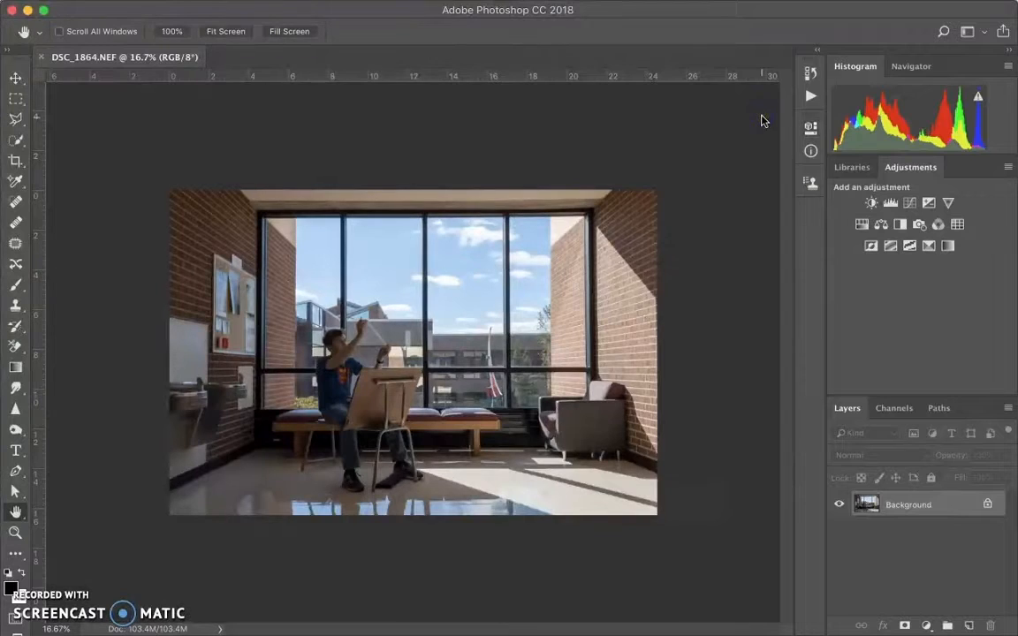
Duplicate the Background layer as Background copy.
right_click(896, 506)
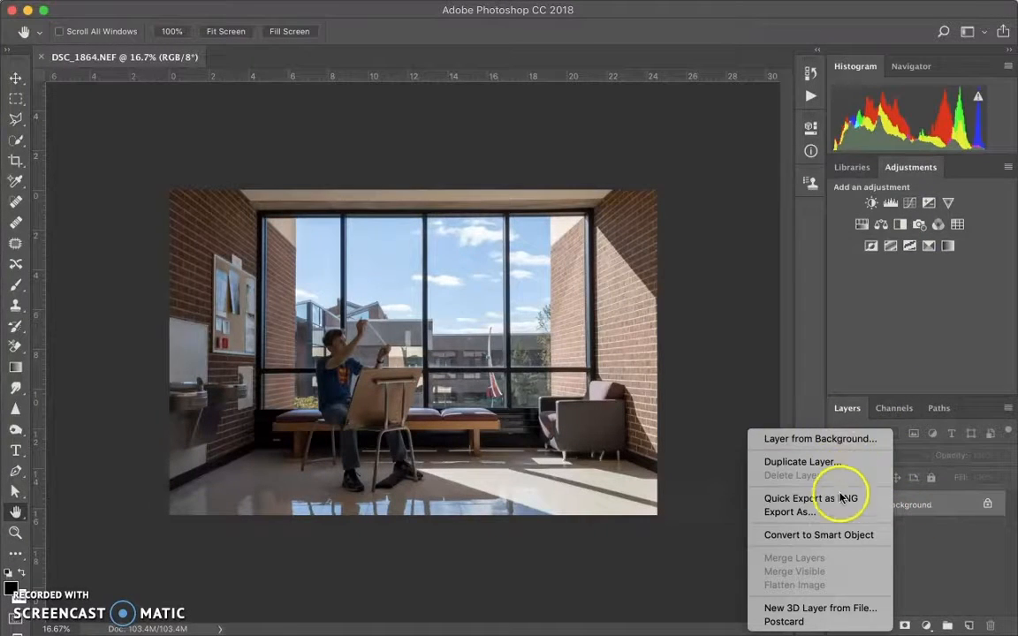
click(824, 464)
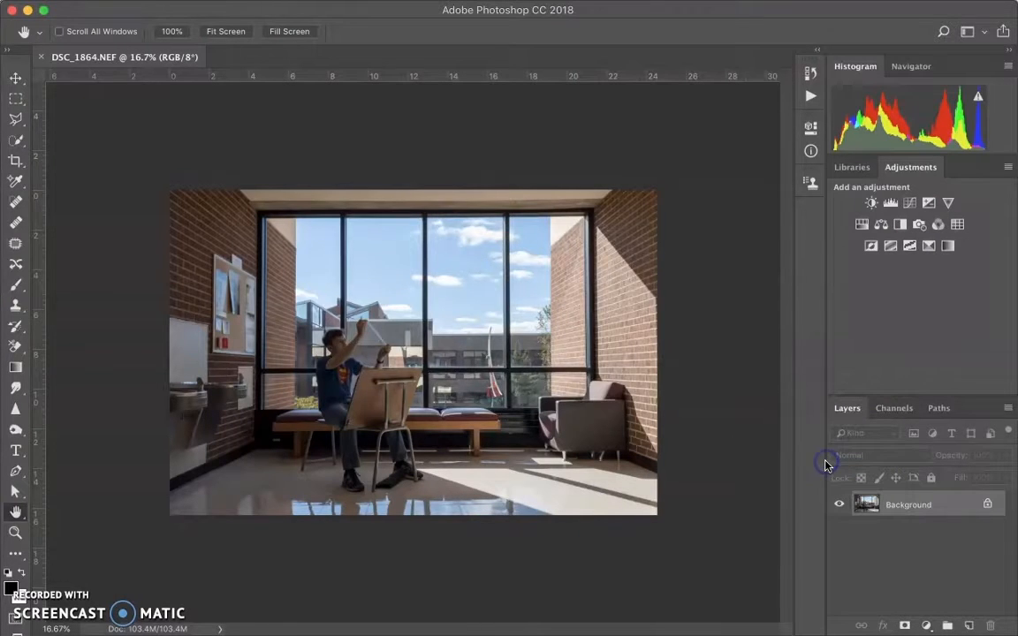
click(648, 259)
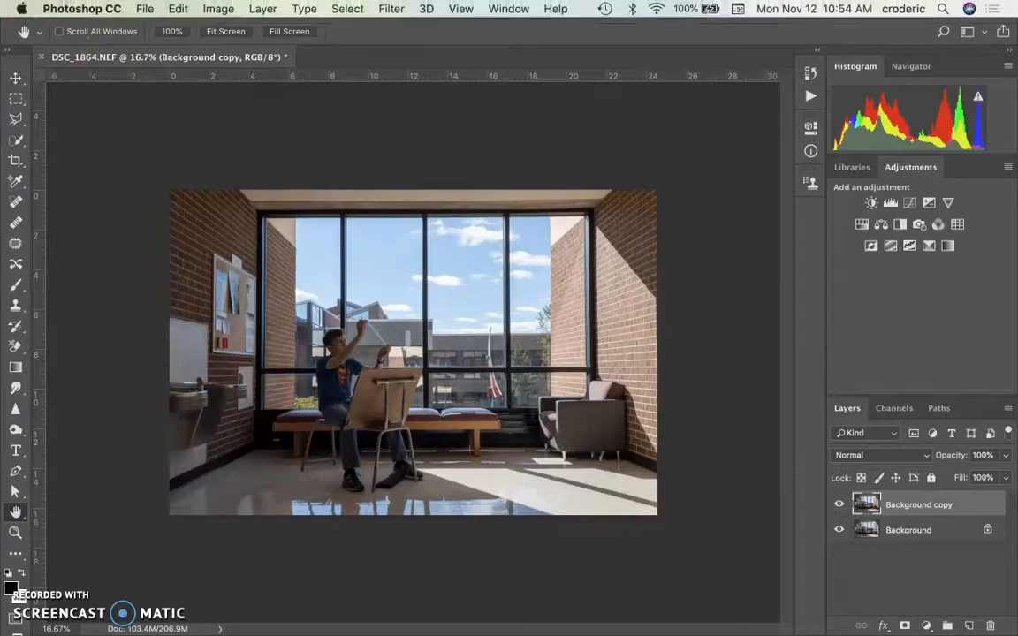
Prepare to save the layered image as DSC_1864.psd in Photoshop format in Student Work's PSD folder, and cancel.
click(145, 8)
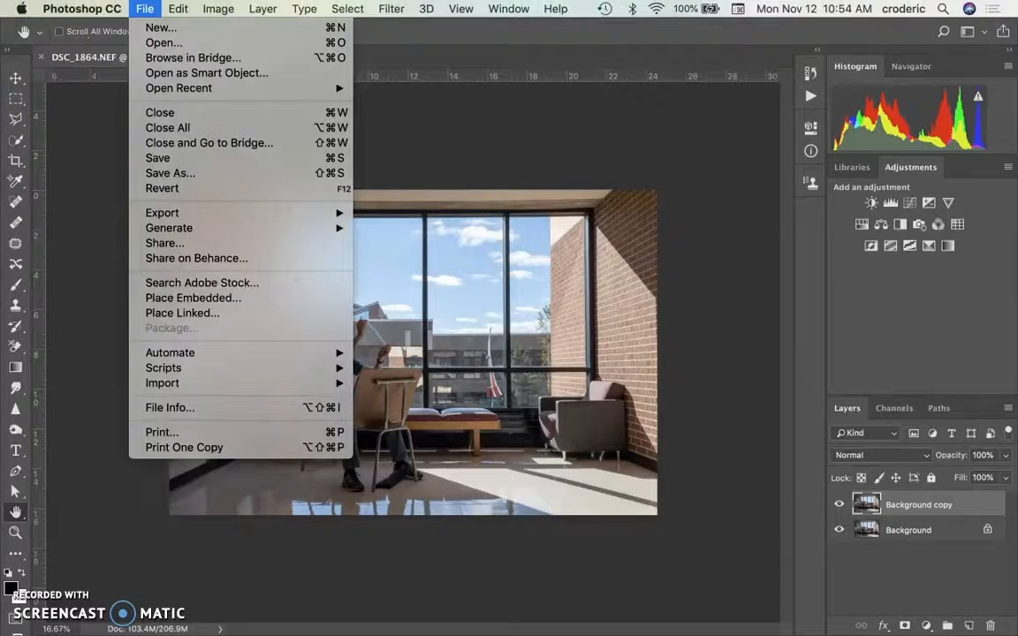
click(174, 175)
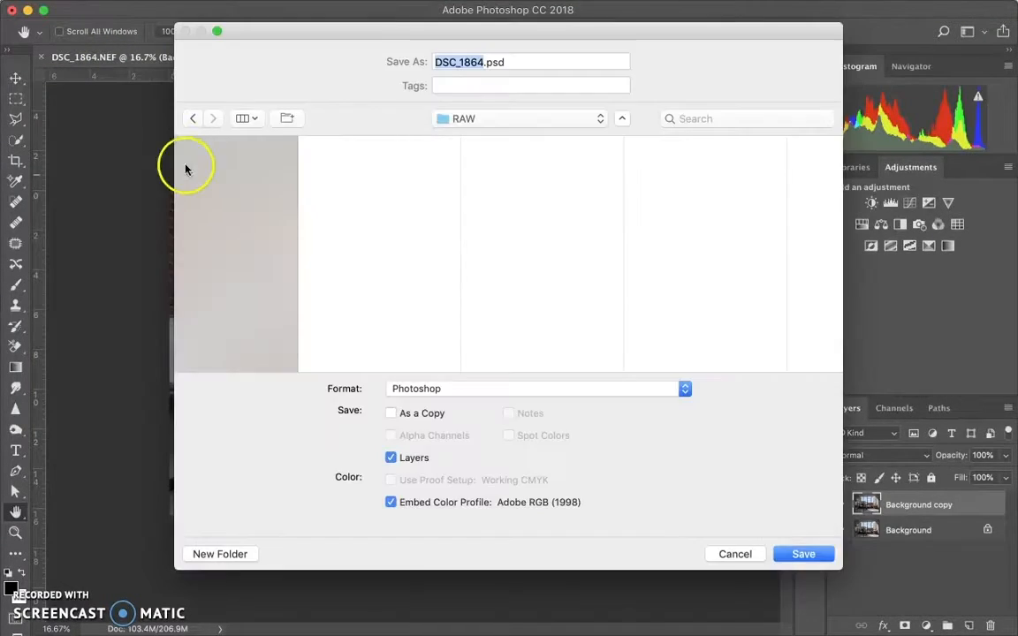
click(492, 173)
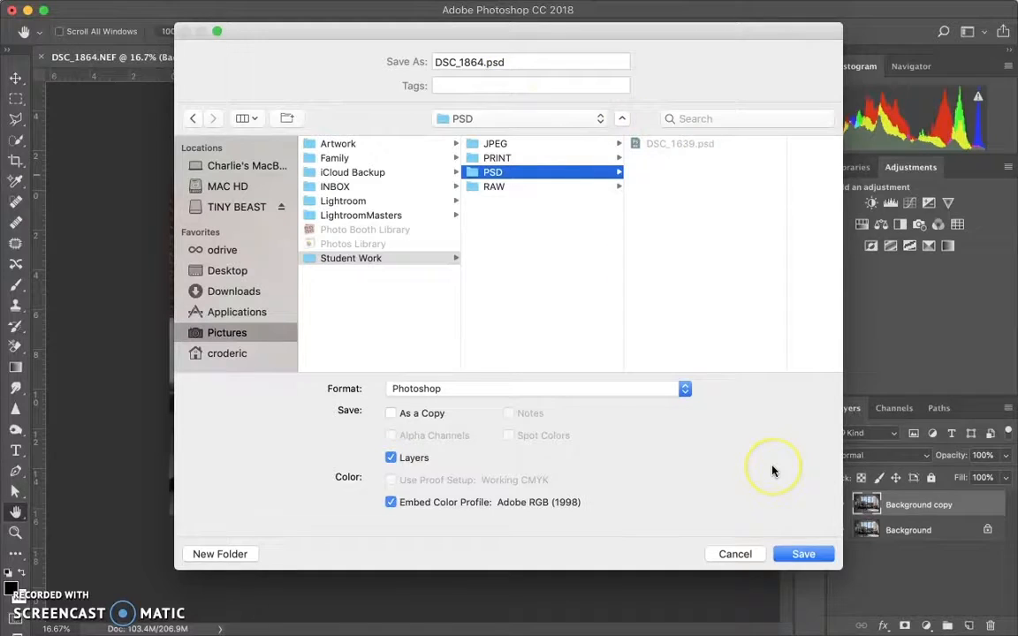
click(732, 560)
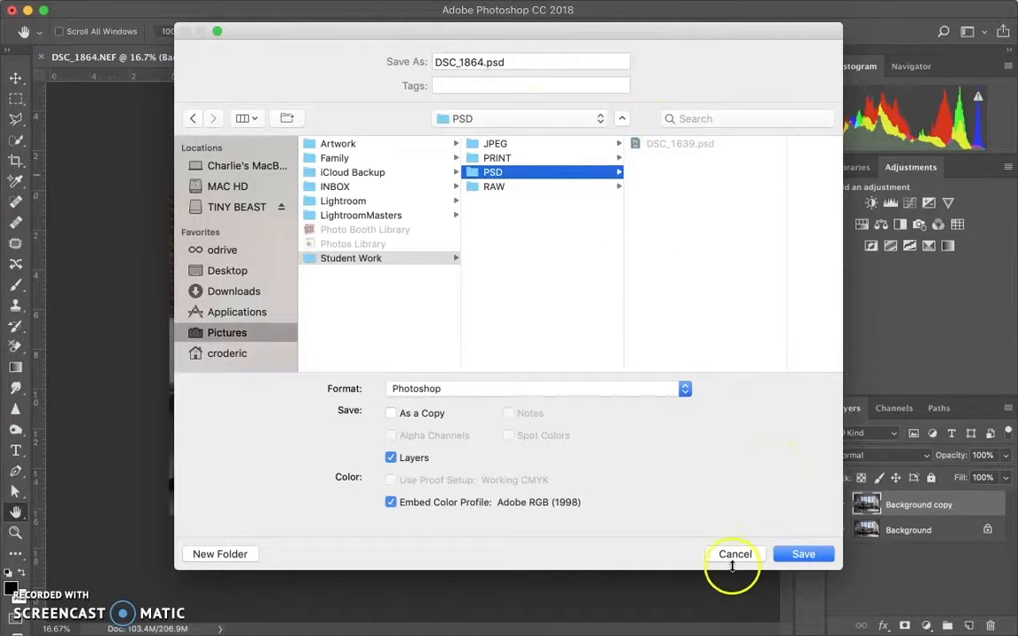
click(544, 389)
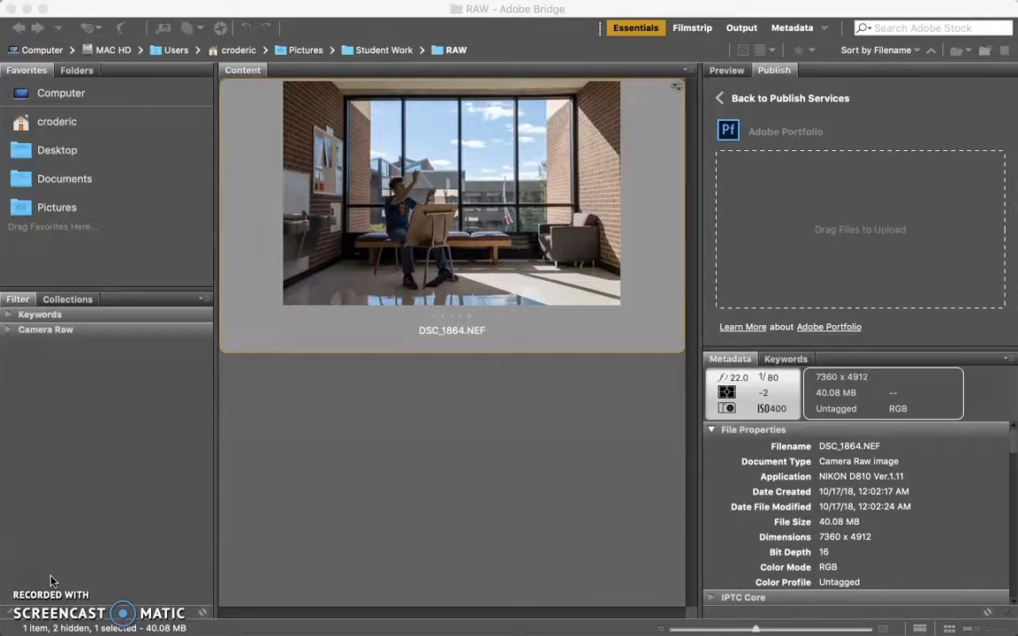
Reopen DSC_1864.NEF in Camera Raw, check its lens corrections and return to the Basic settings.
click(385, 500)
click(556, 125)
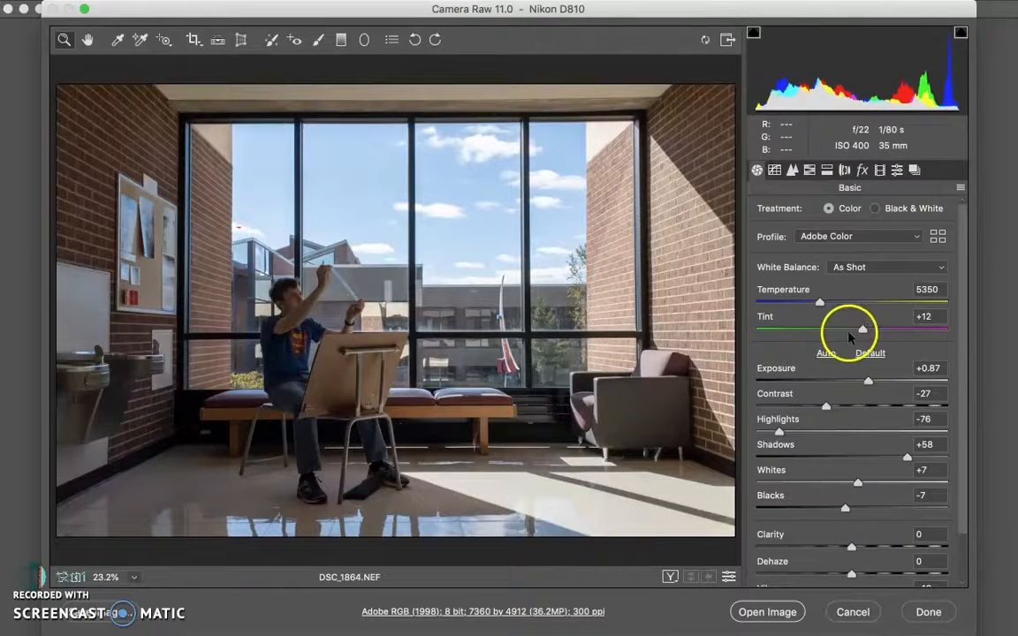
click(845, 170)
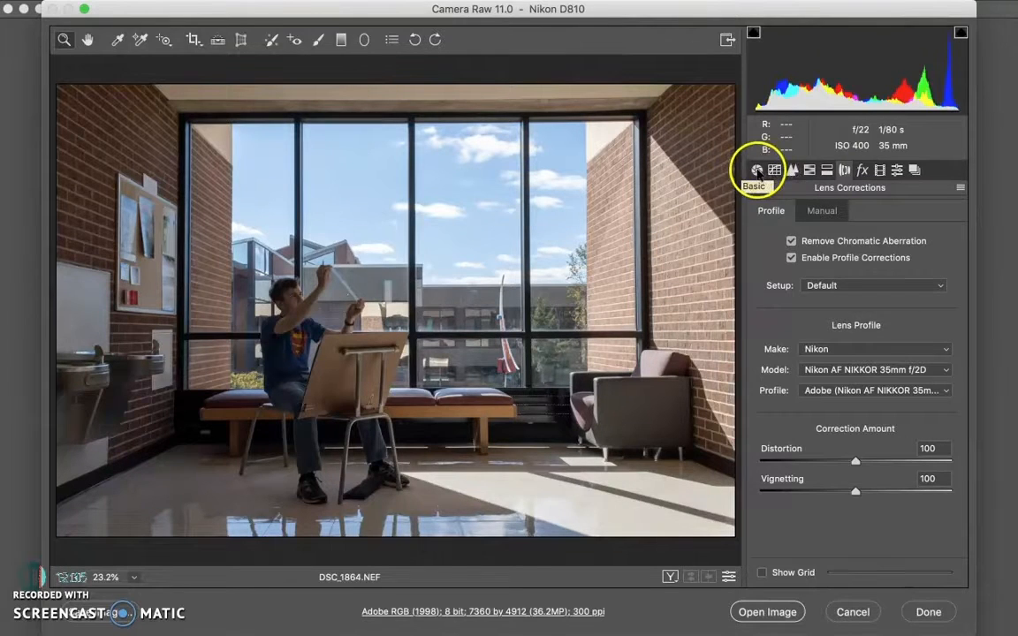
click(757, 170)
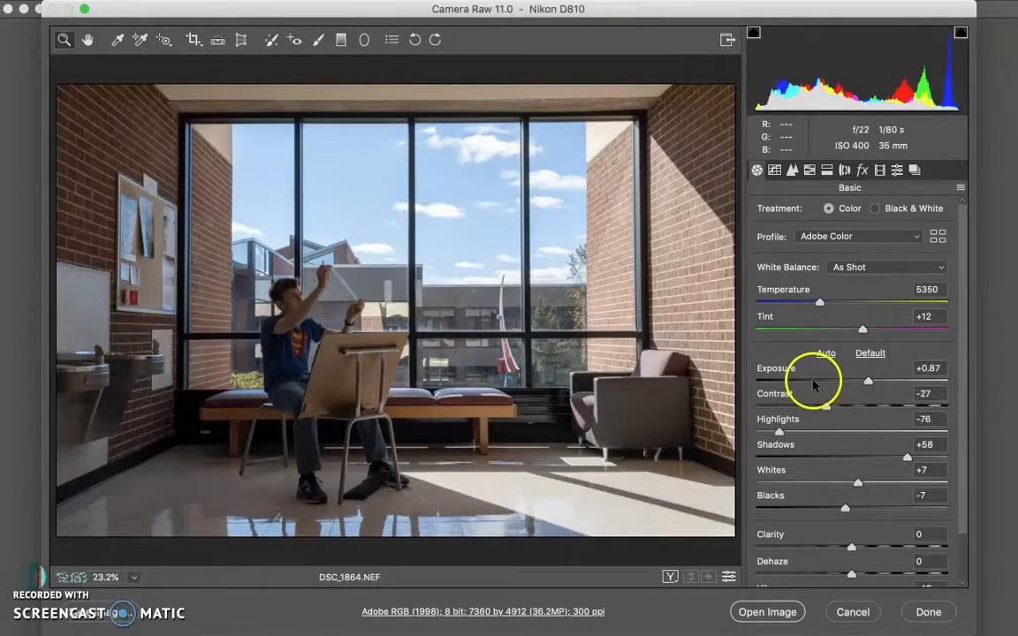
Look through the color profiles, keeping Adobe Color, try the Auto white balance, and undo it.
click(862, 236)
click(809, 234)
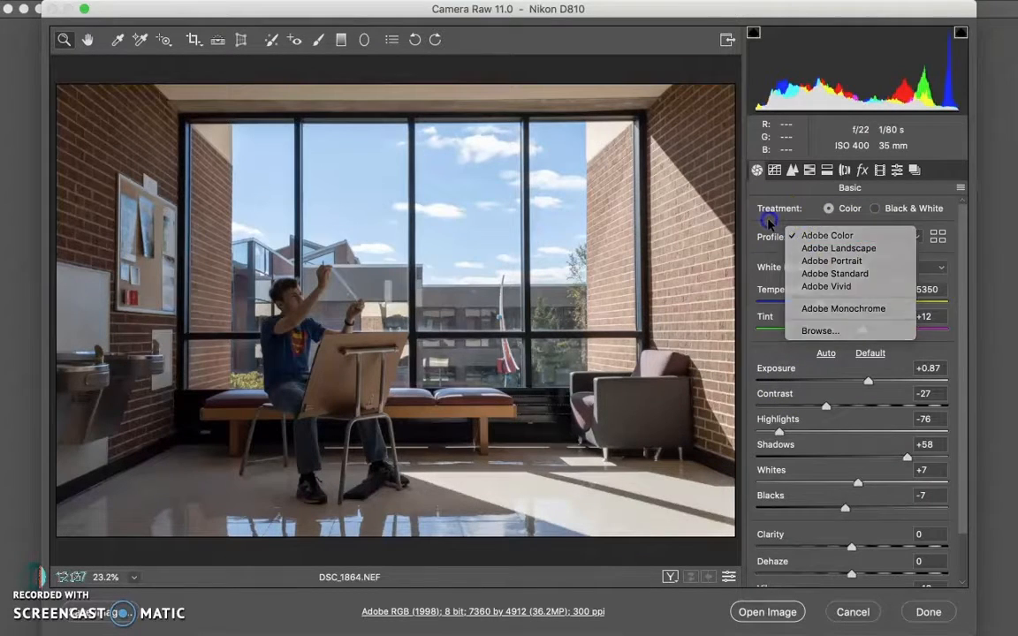
click(873, 267)
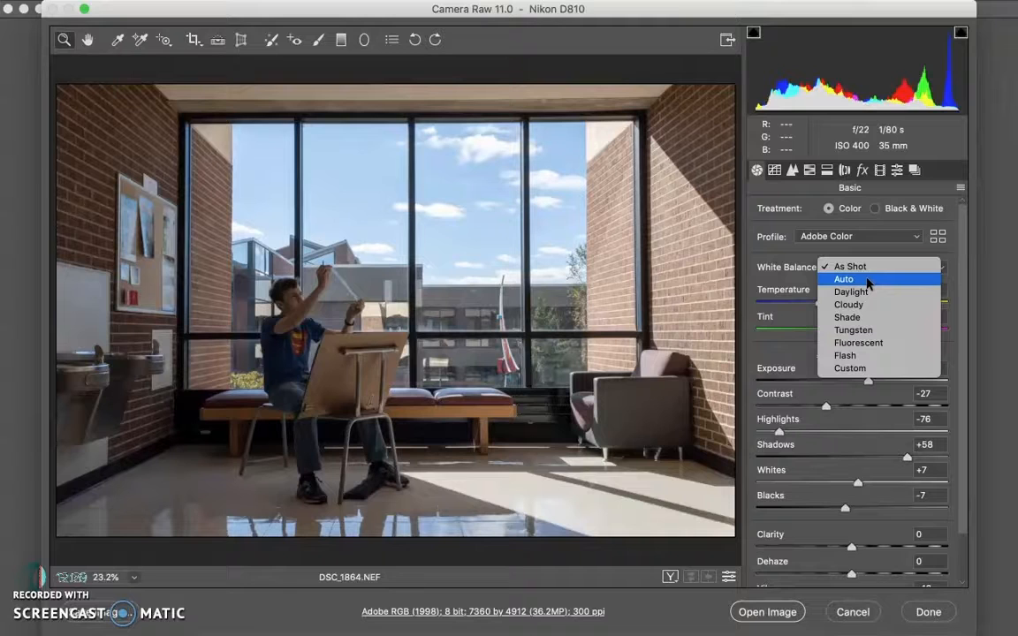
click(868, 280)
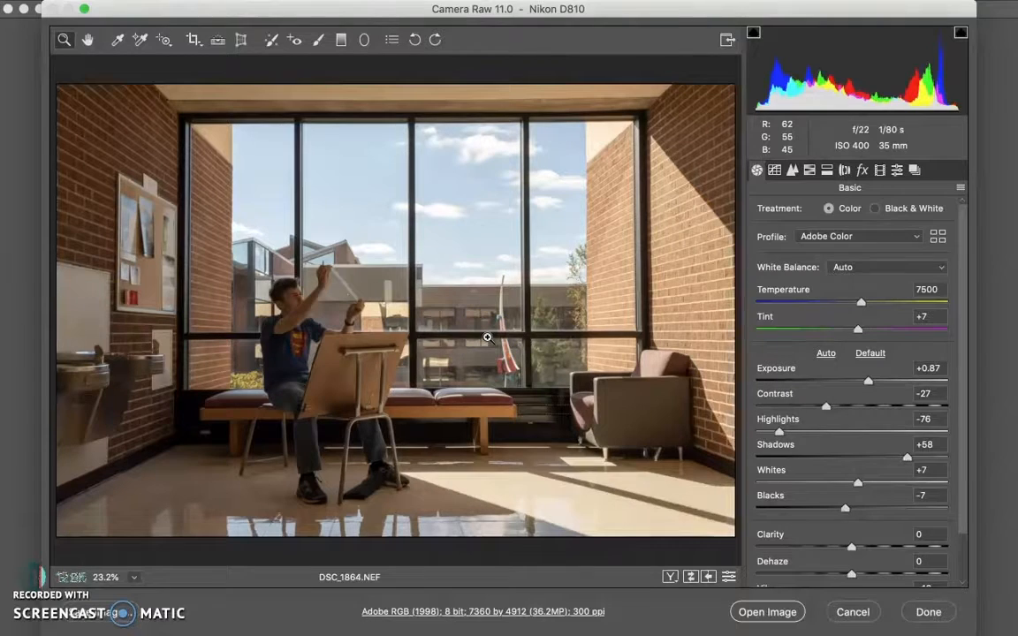
key(super+z)
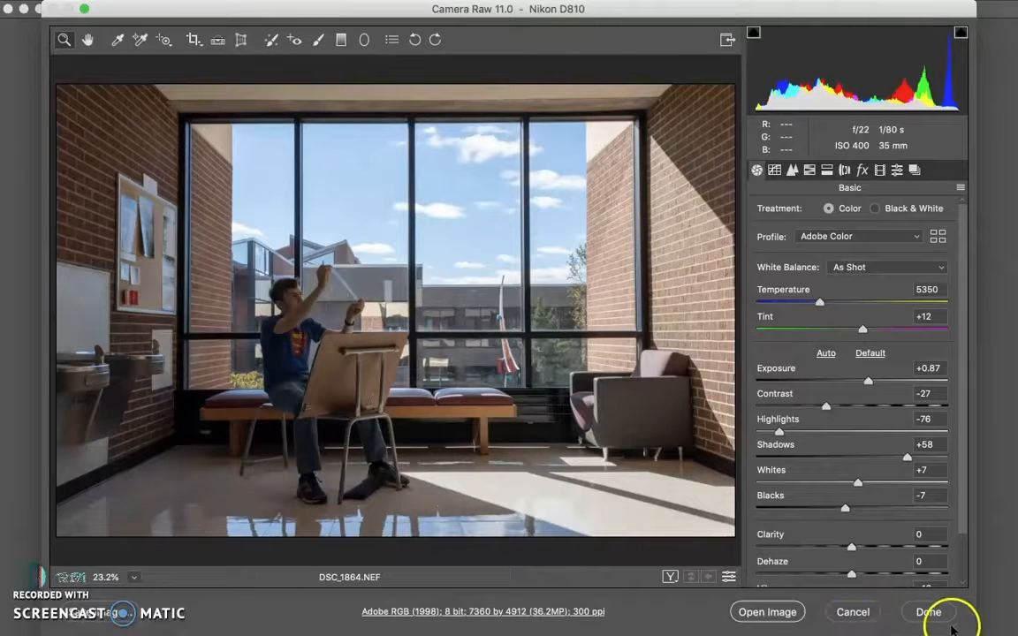
Finish the Camera Raw edit, keeping its adjustments, and switch back to Adobe Bridge.
click(925, 617)
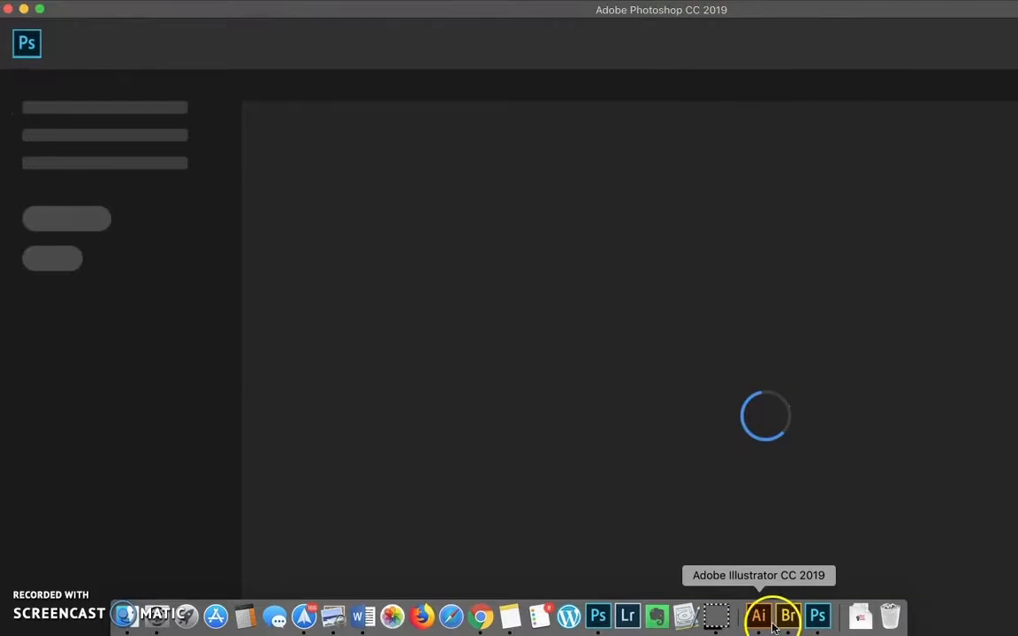
click(788, 621)
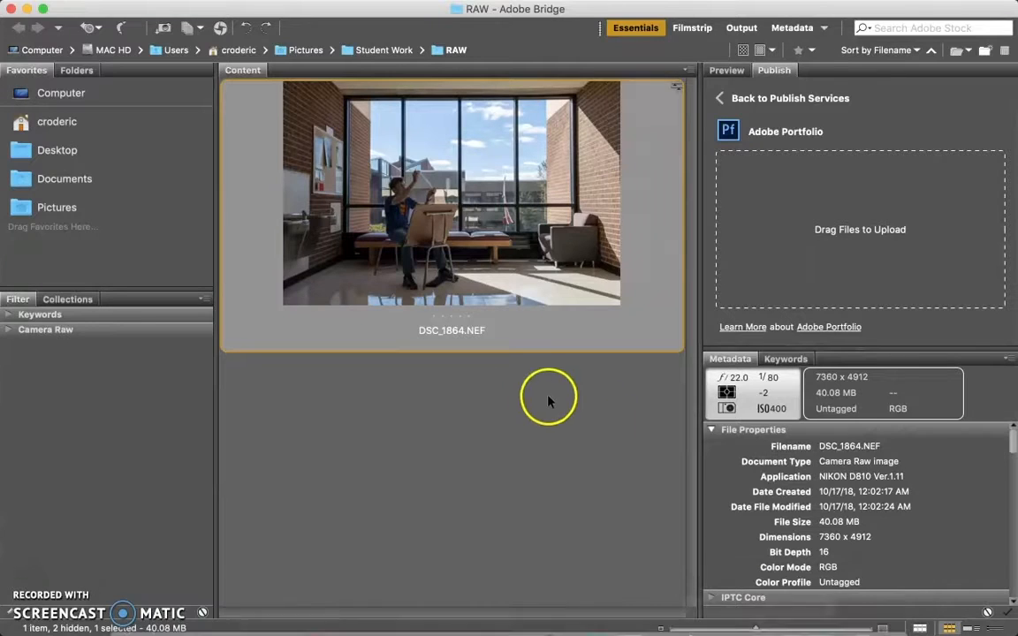